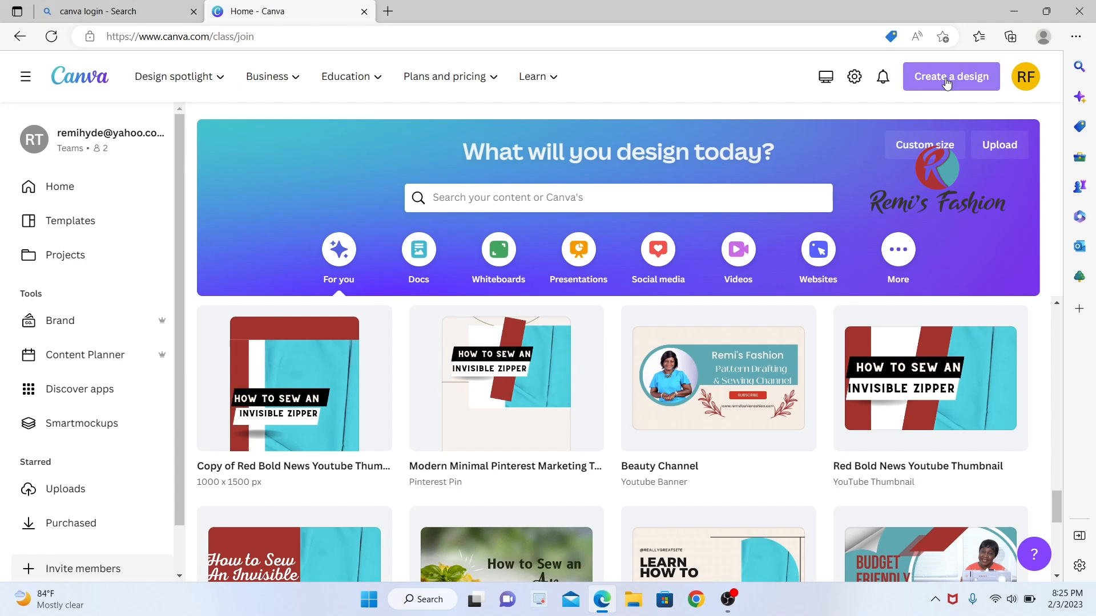
- Create a new blank design with a custom size of 8.5 × 11 in
left_click(947, 81)
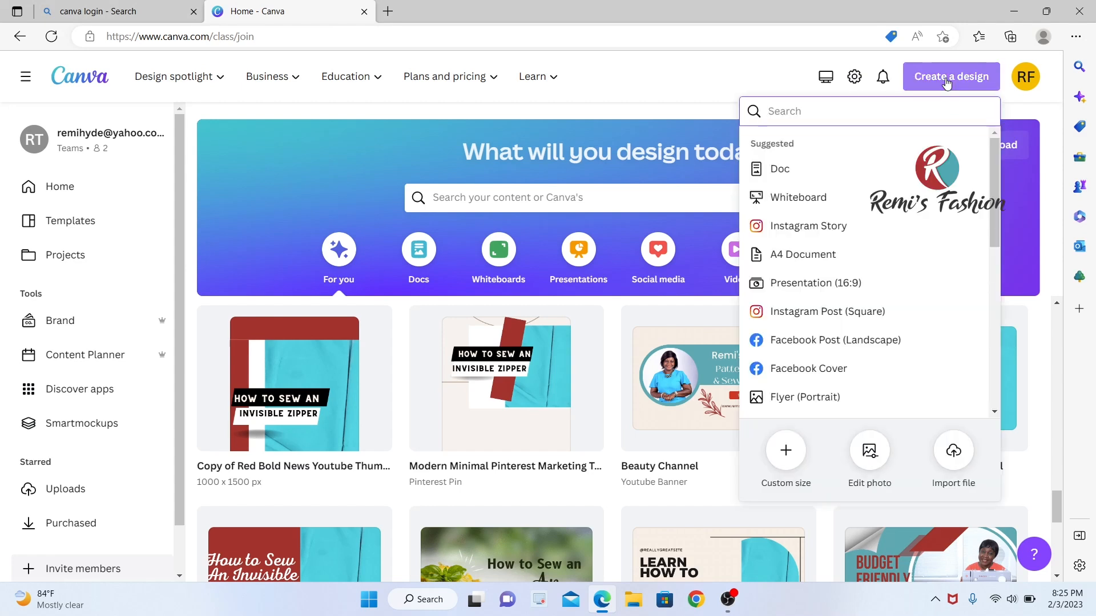
left_click(783, 452)
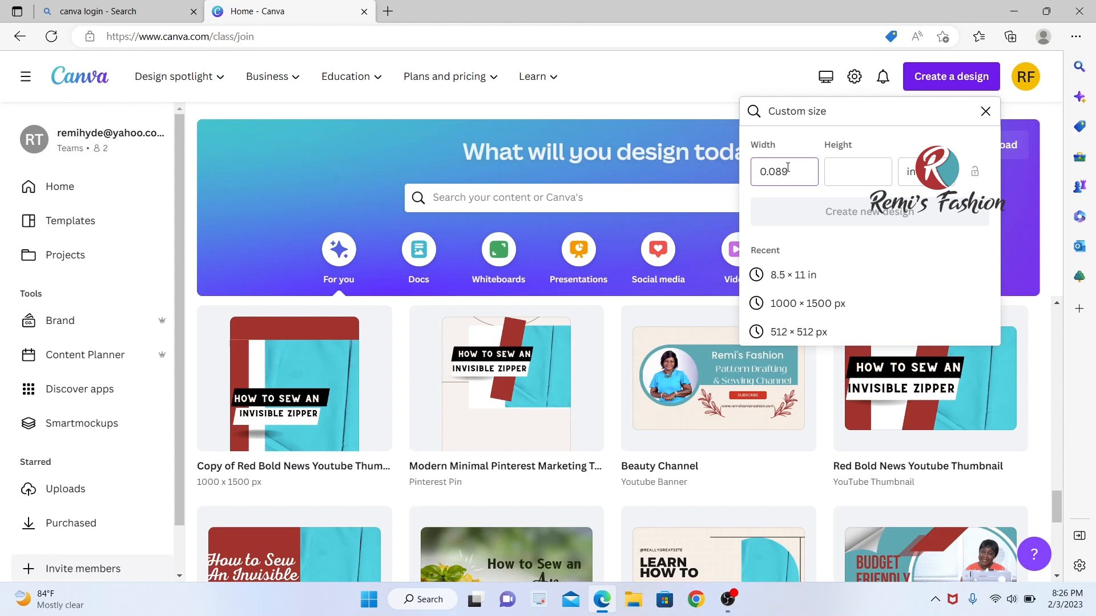
key("BackSpace")
key("BackSpace")
key("BackSpace")
key("BackSpace")
left_click(861, 174)
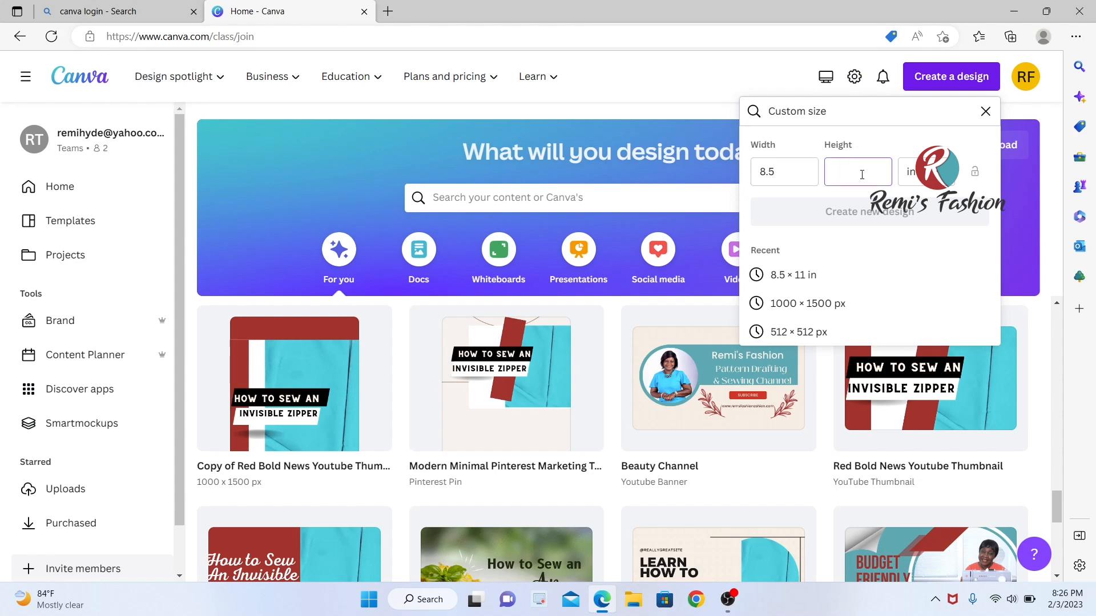
type("11")
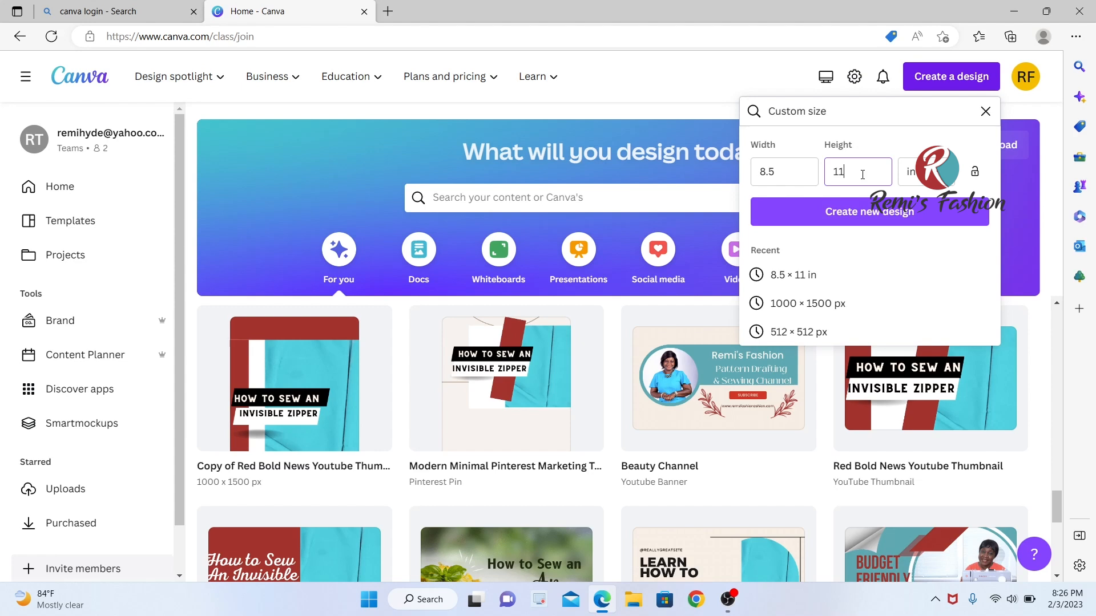
left_click(867, 216)
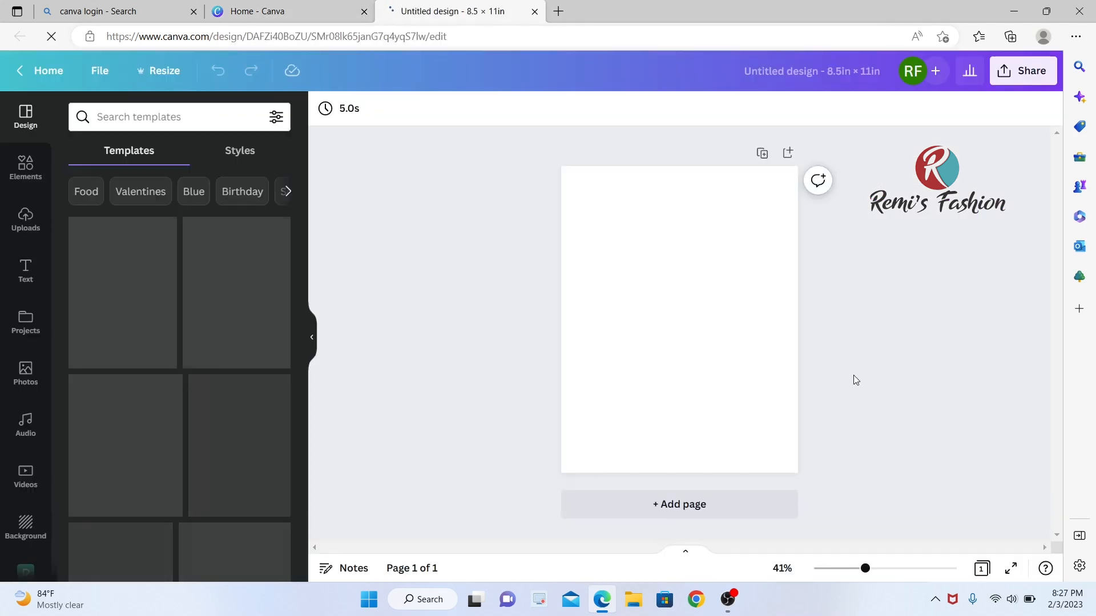
- Add the "Wild SALE" font combination from the text library to the blank page
left_click_drag(865, 569, 872, 569)
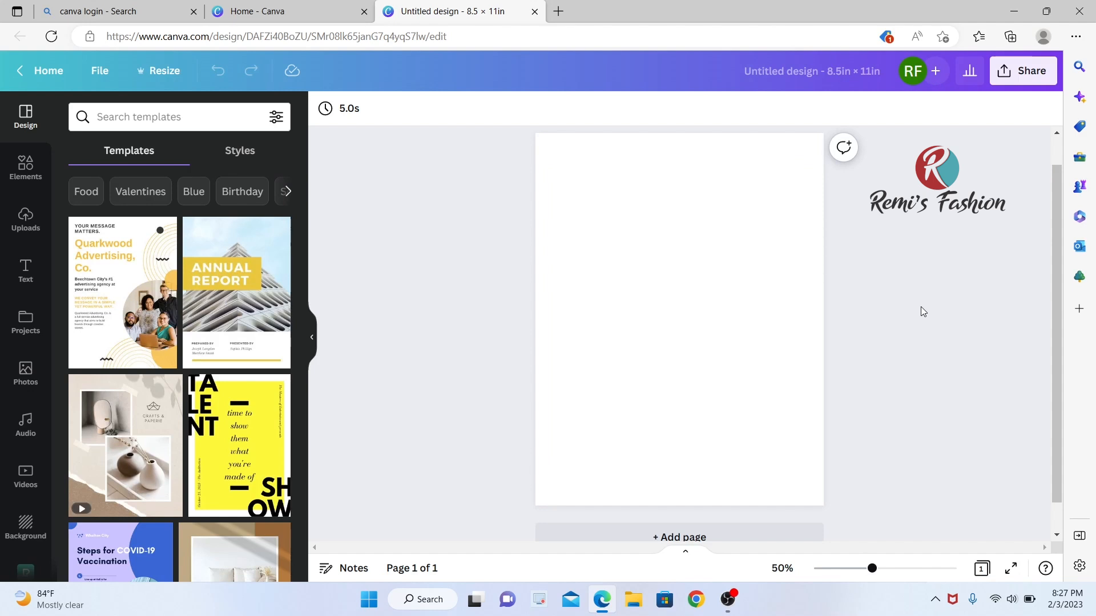
left_click(26, 270)
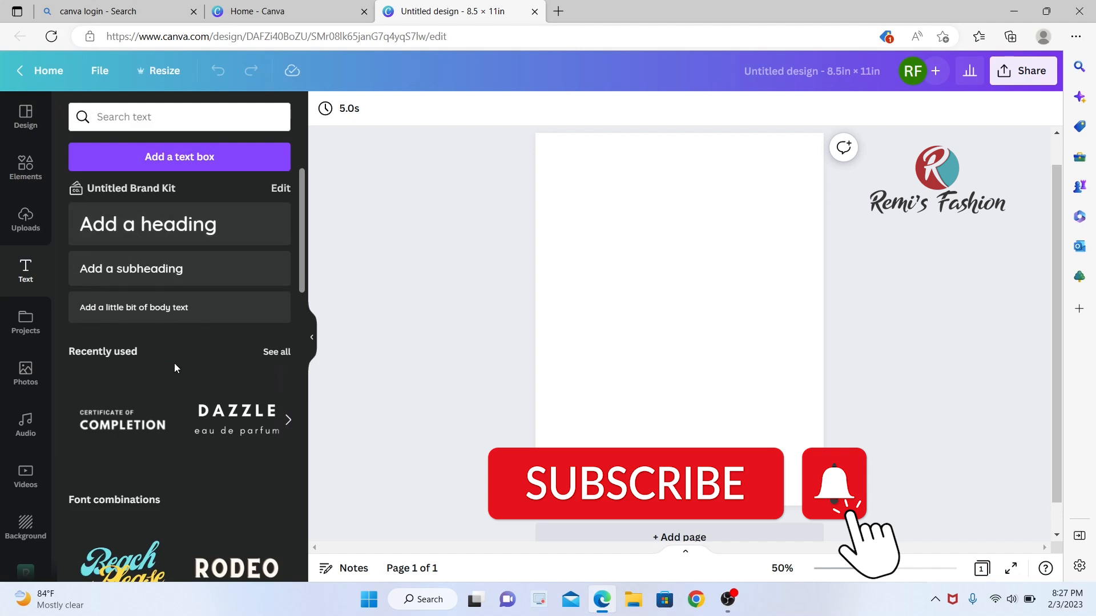
scroll(173, 363, "down", 2)
scroll(174, 363, "down", 3)
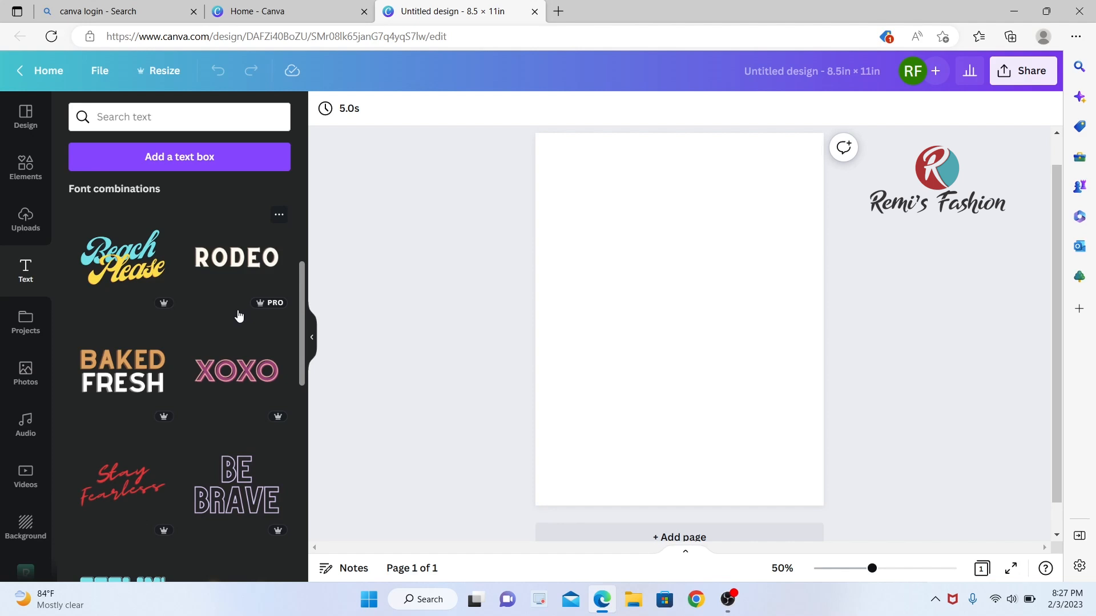
scroll(211, 361, "down", 2)
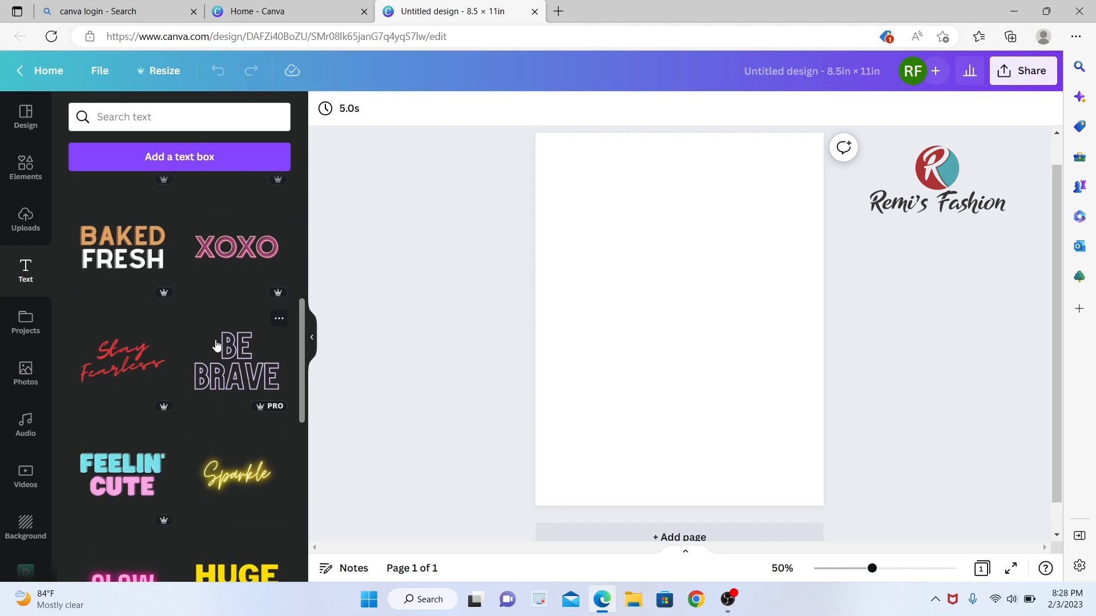
scroll(219, 366, "down", 11)
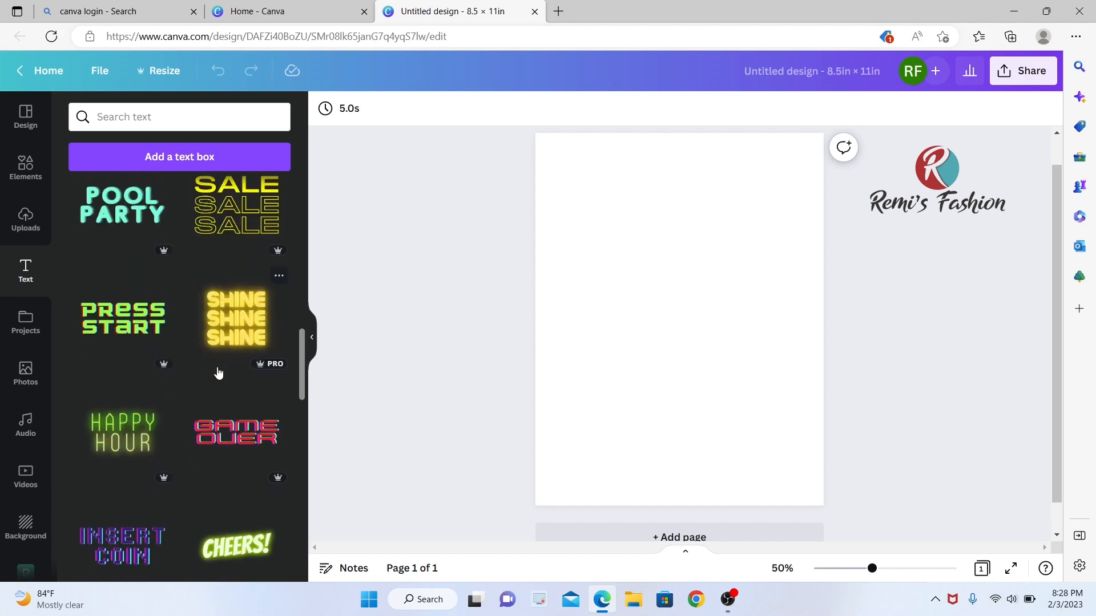
scroll(218, 372, "down", 5)
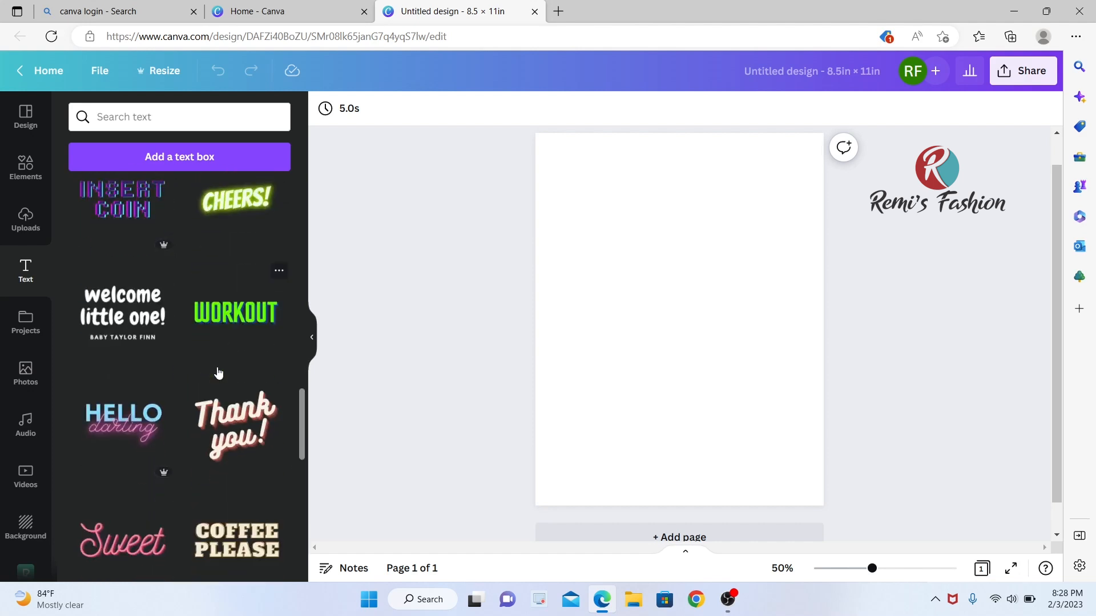
scroll(218, 371, "down", 11)
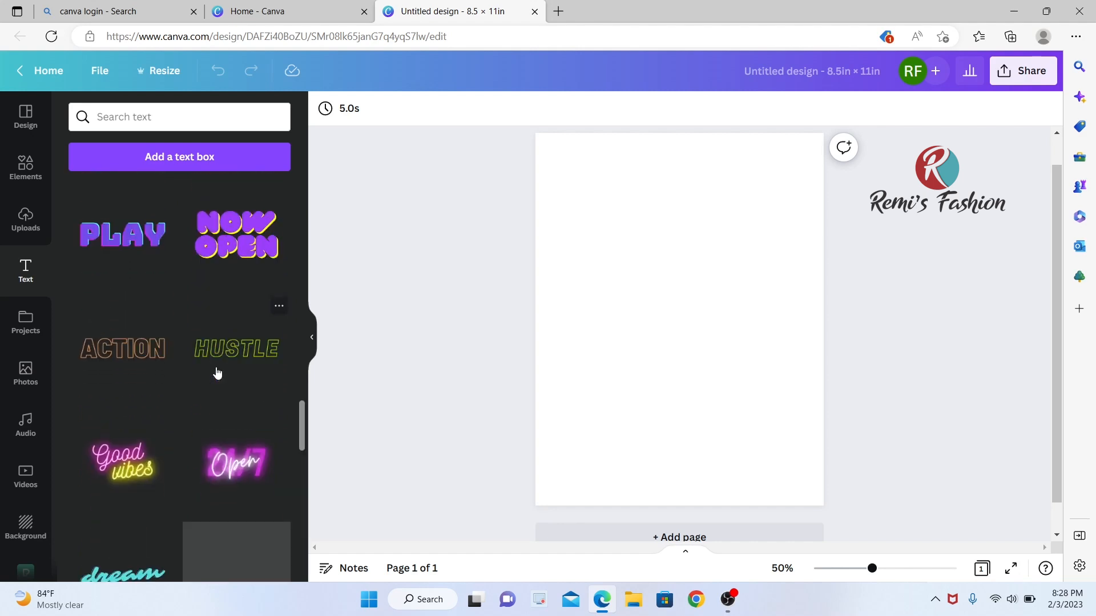
scroll(217, 371, "down", 10)
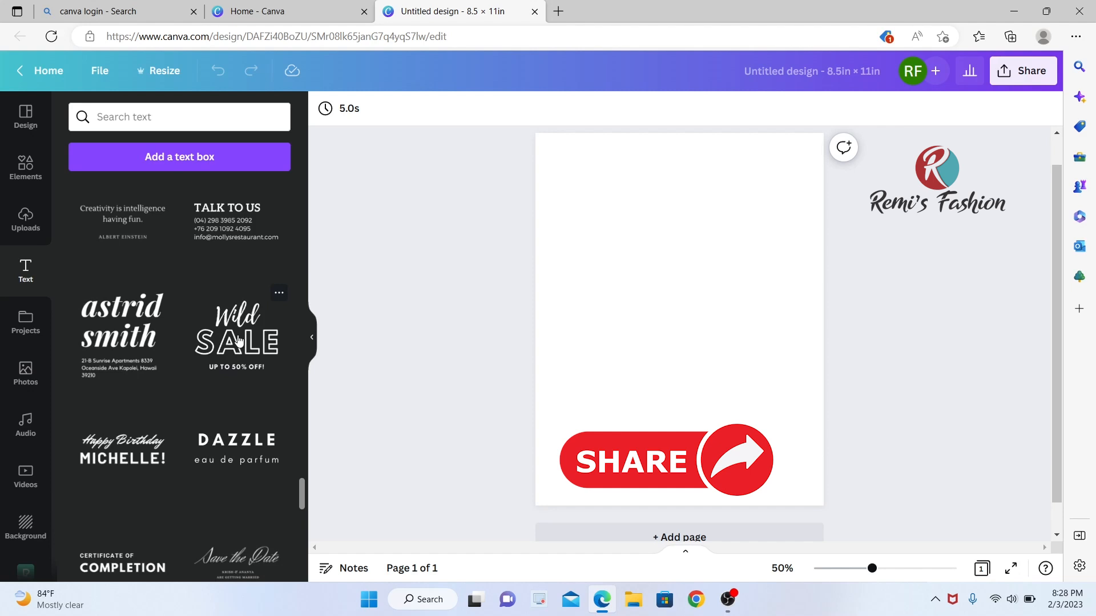
left_click(239, 341)
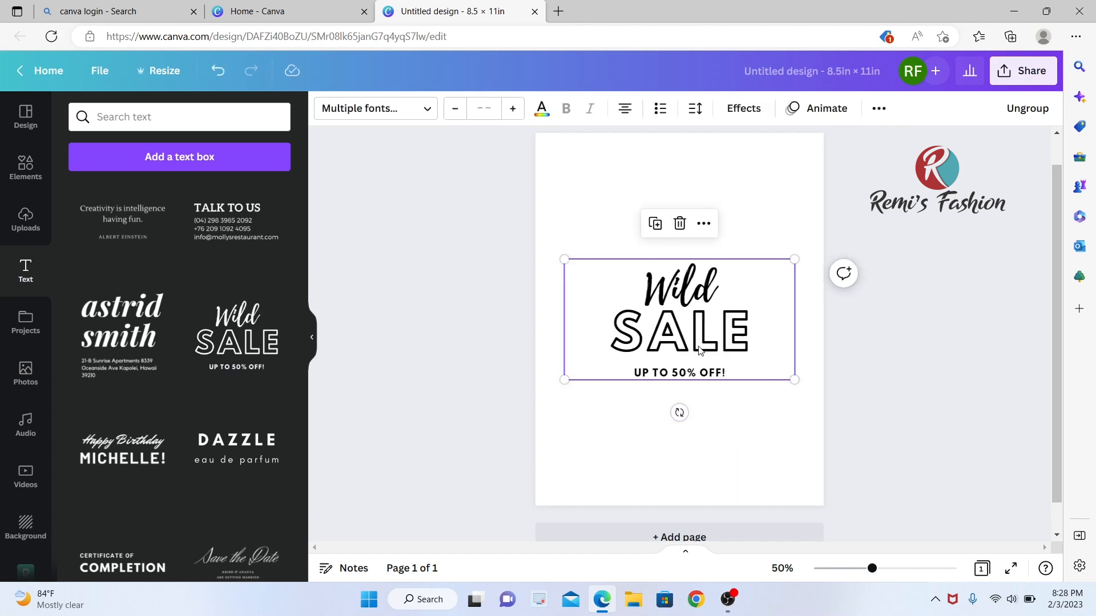
- Ungroup the "Wild SALE" text and delete its "UP TO 50% OFF!" line
left_click(1022, 109)
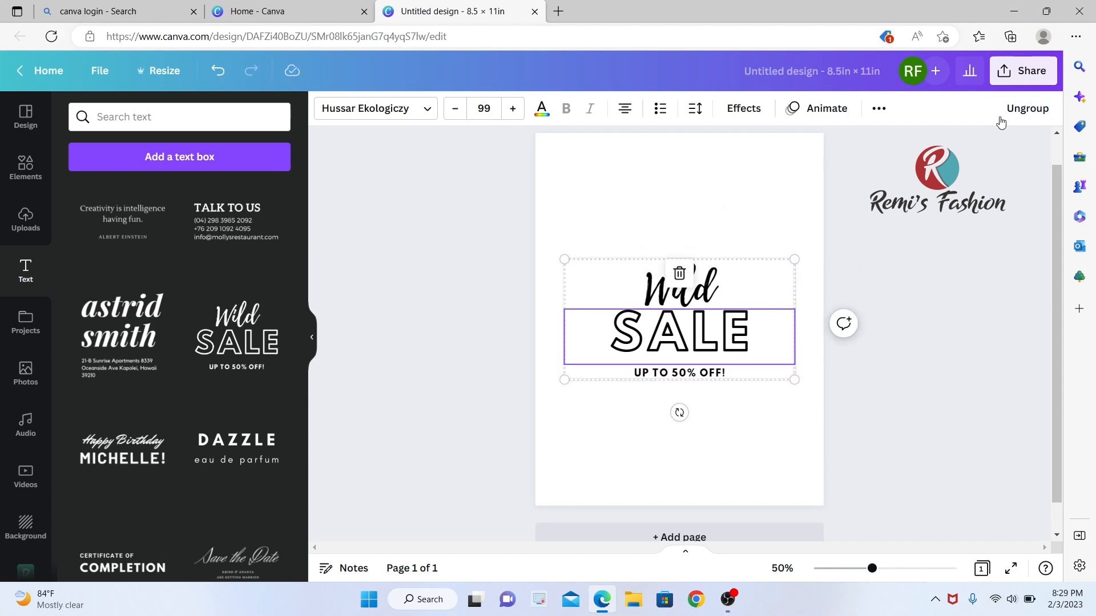
left_click(1019, 110)
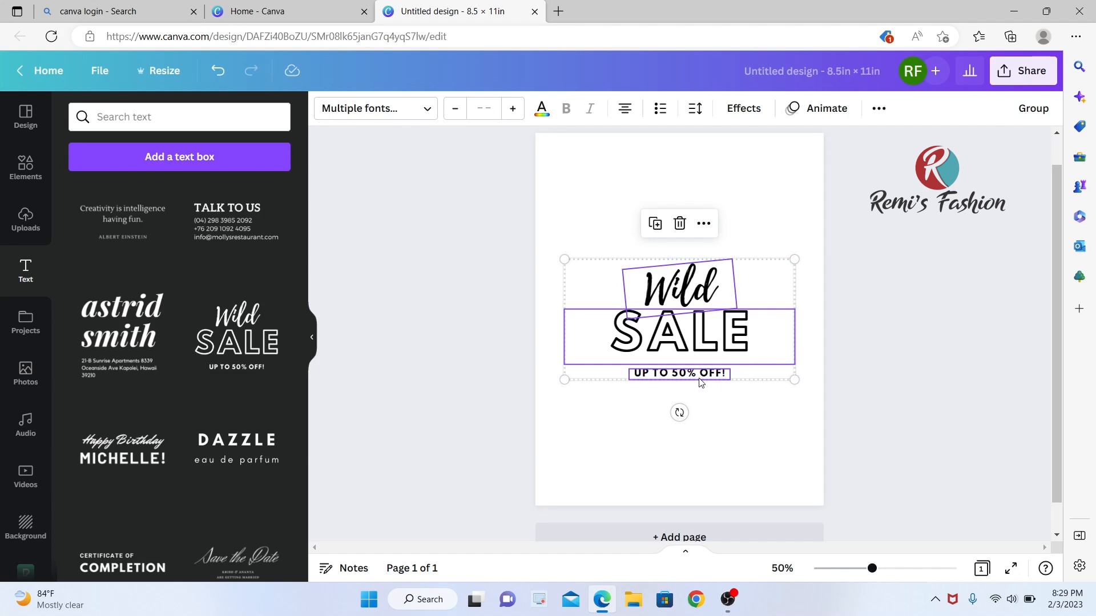
left_click(703, 397)
left_click(661, 377)
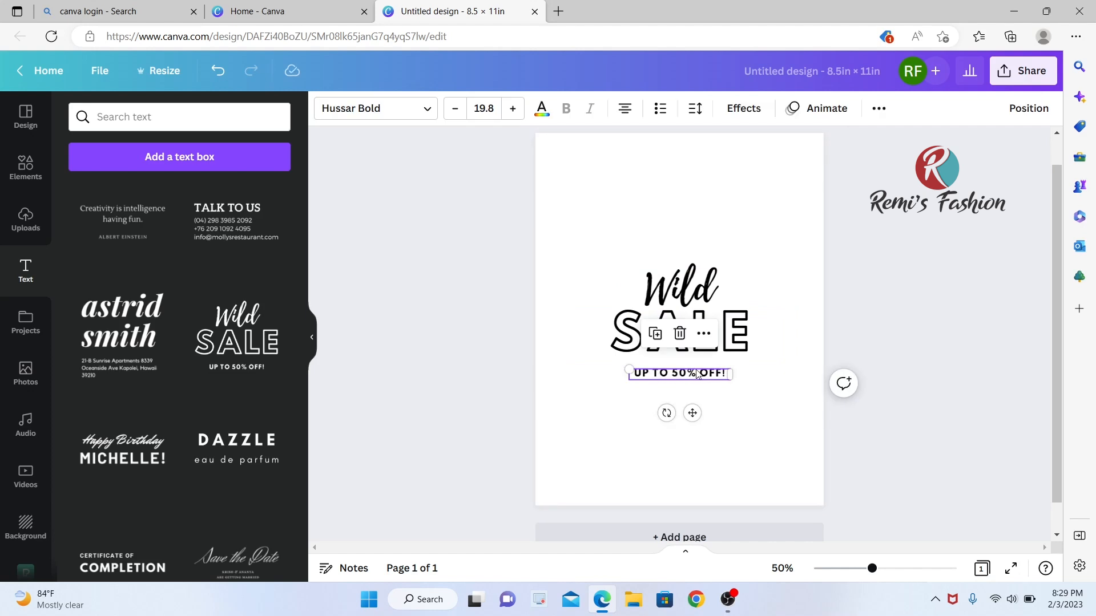
key("Delete")
- Move the "SALE" text to the top of the page and set its font size to 64
left_click(708, 347)
left_click_drag(709, 347, 705, 176)
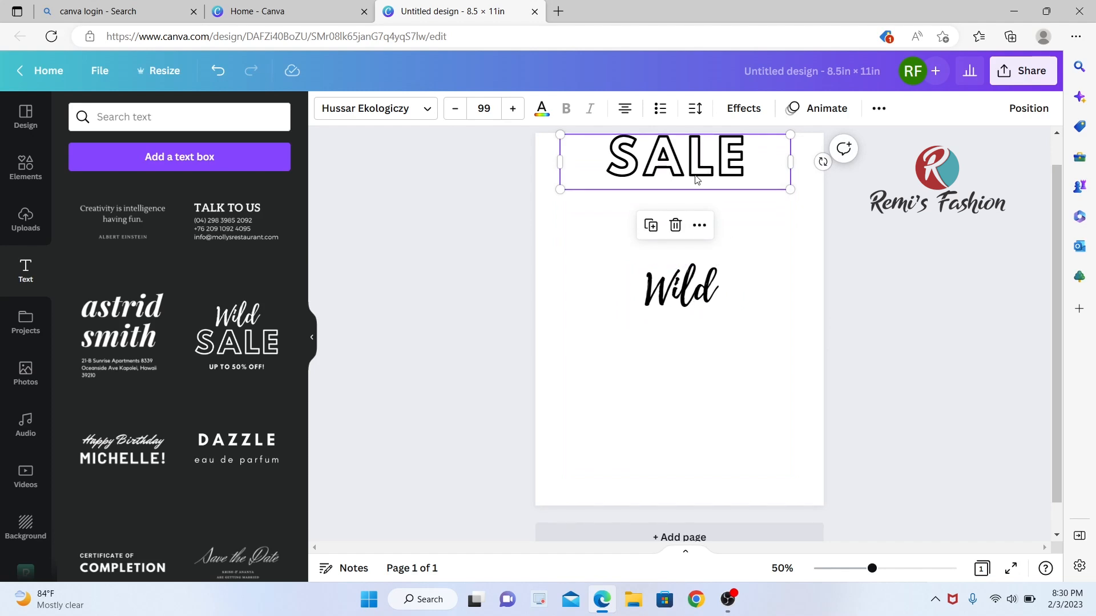
left_click(484, 109)
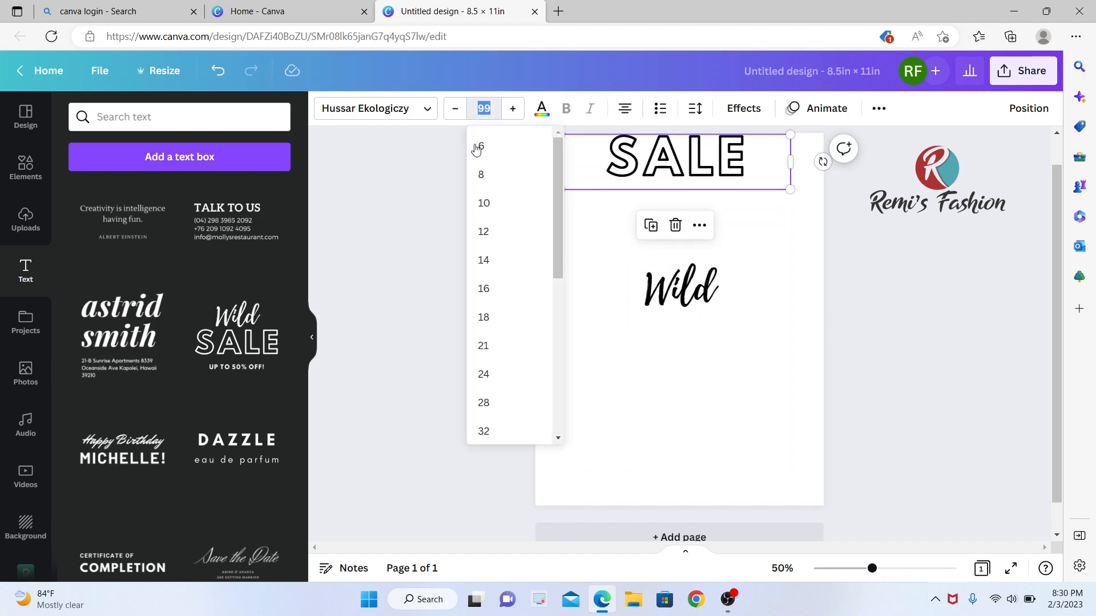
scroll(482, 417, "down", 4)
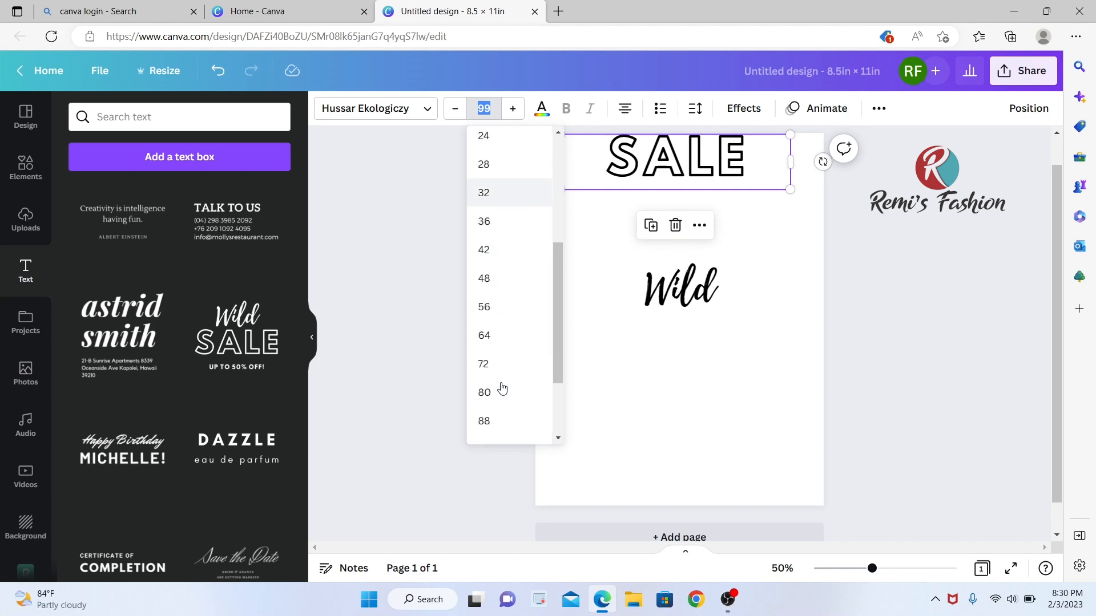
left_click(488, 328)
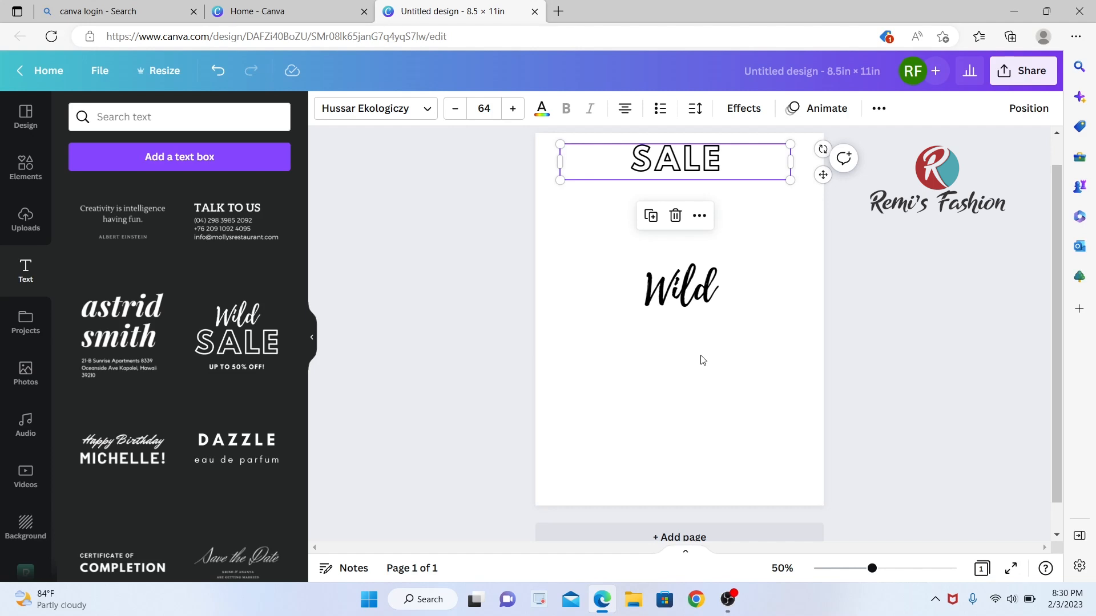
- Replace the "SALE" text with "MONTHLY BUDGET PLANNER"
double_click(722, 174)
type("MONTHLY")
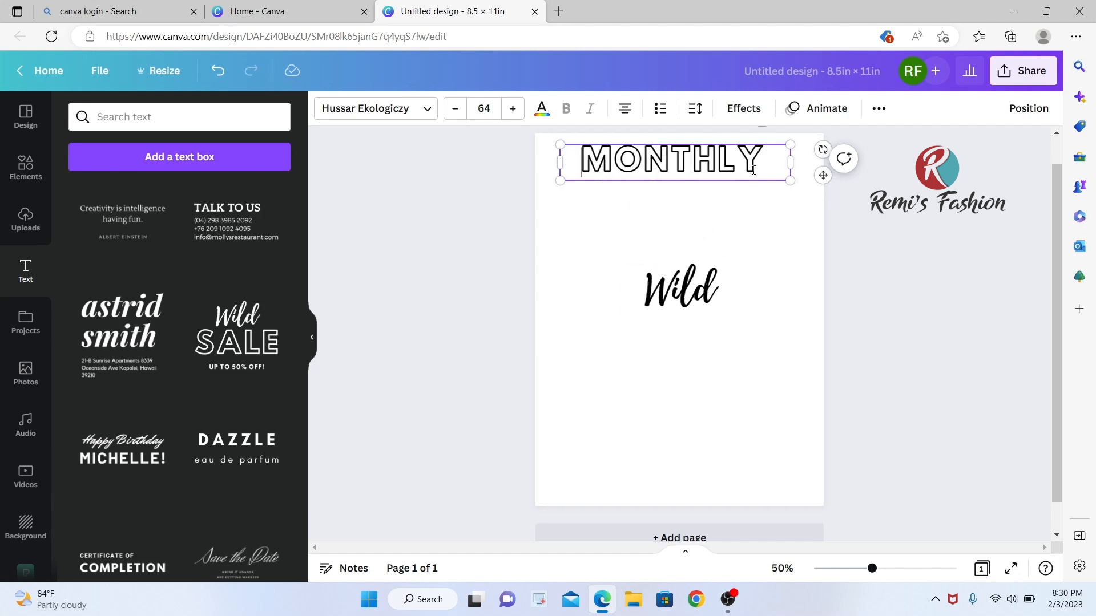
type("BUDGET PLA")
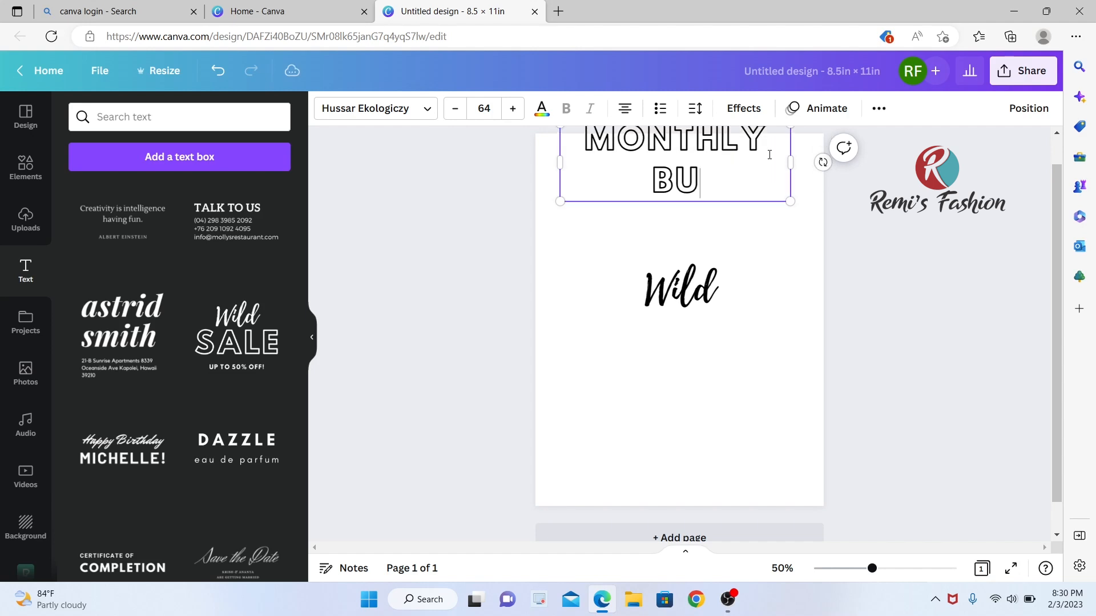
type("NNER")
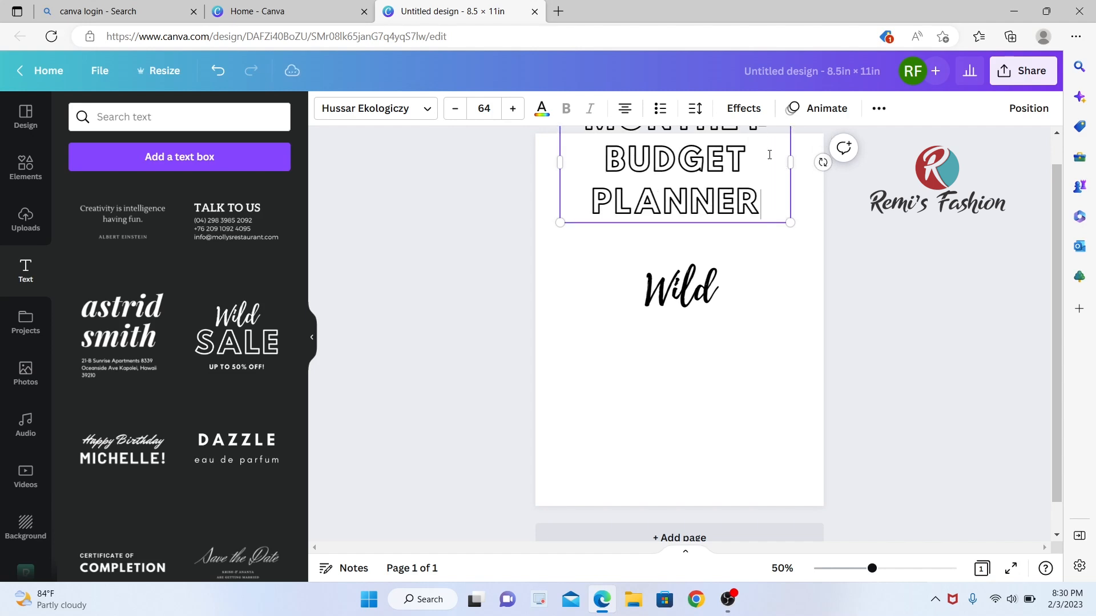
- Move the title down into the page and widen its text box to about 10.7 in
left_click(718, 260)
left_click_drag(713, 231, 709, 269)
left_click_drag(786, 243, 920, 219)
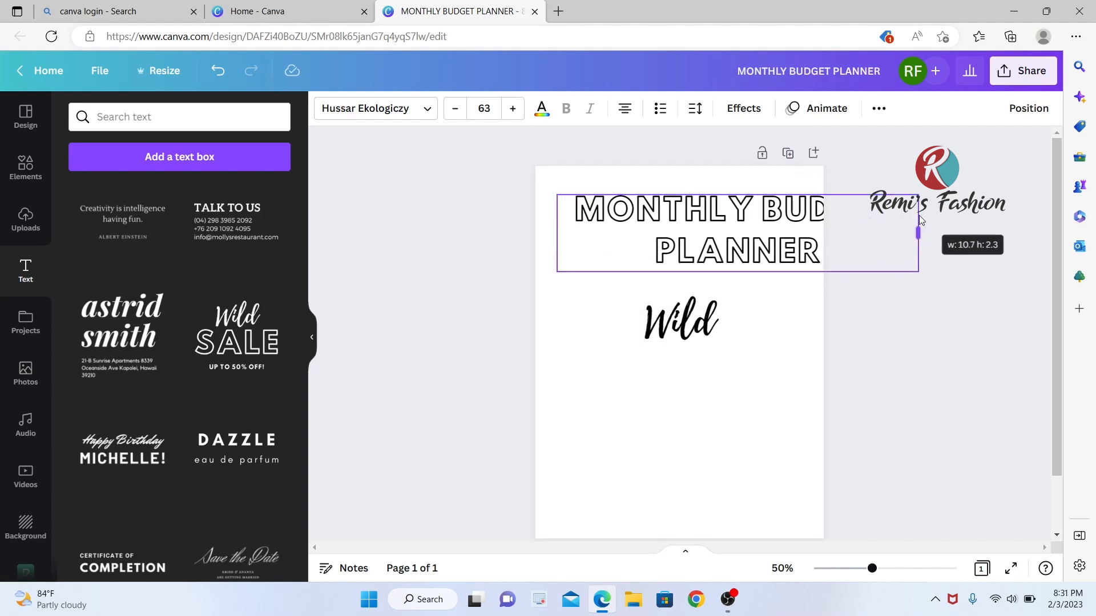
- Set the title's font size to 35 and position it as a single line along the page's upper edge
left_click(484, 108)
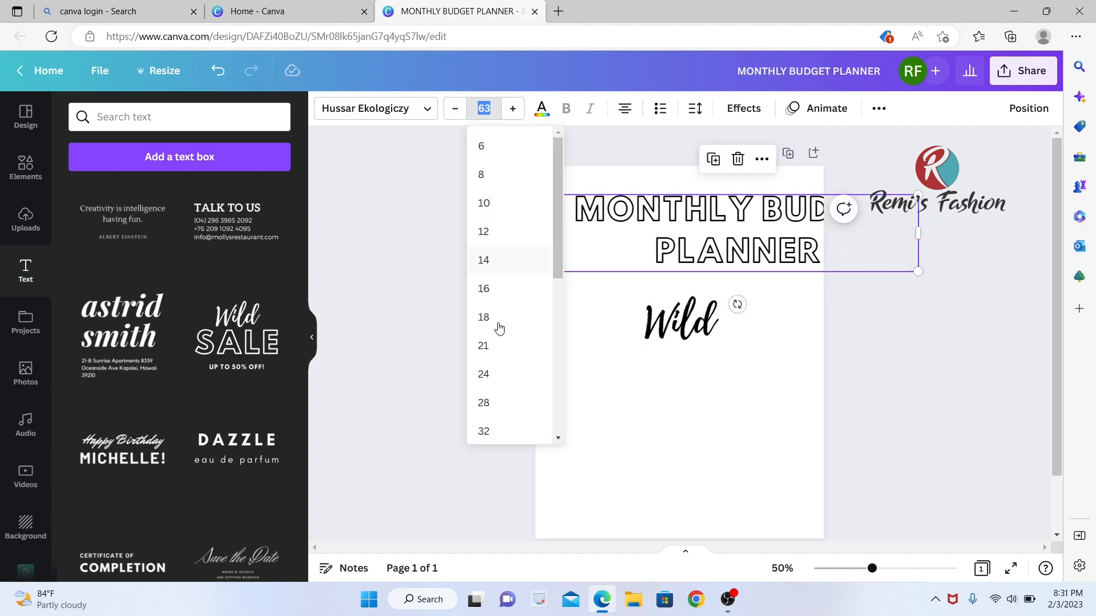
scroll(514, 388, "down", 3)
left_click(489, 346)
left_click(513, 108)
left_click_drag(776, 232, 722, 186)
left_click(455, 110)
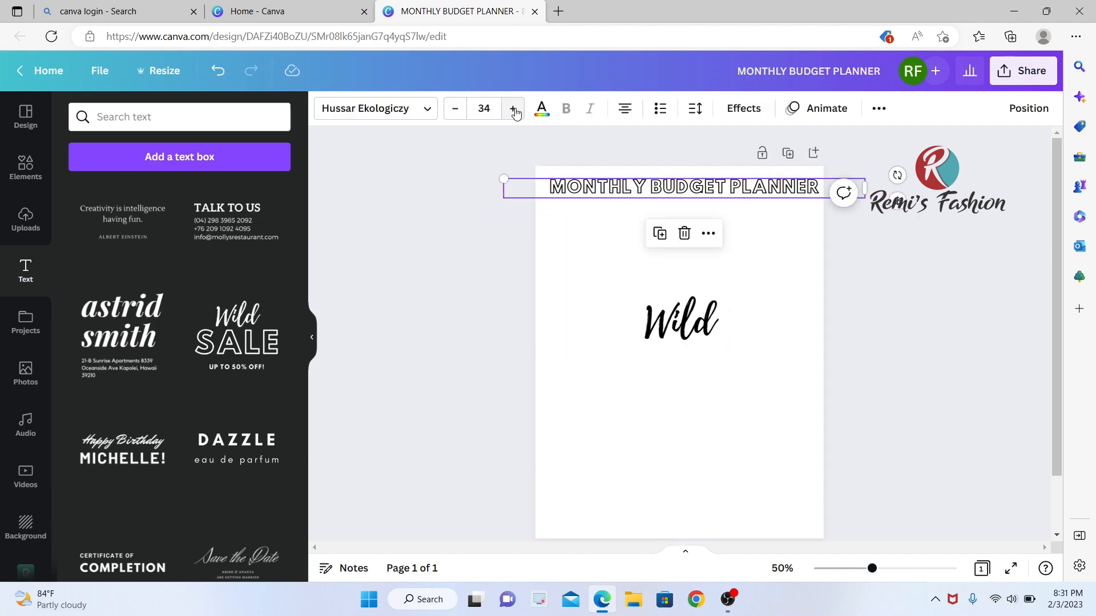
left_click(514, 109)
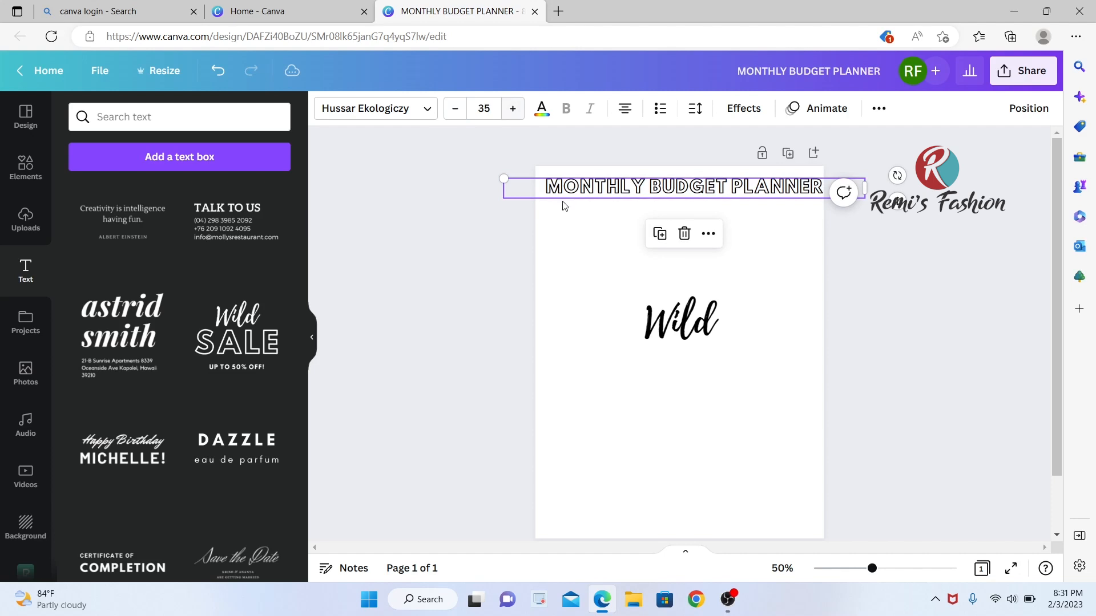
left_click(884, 331)
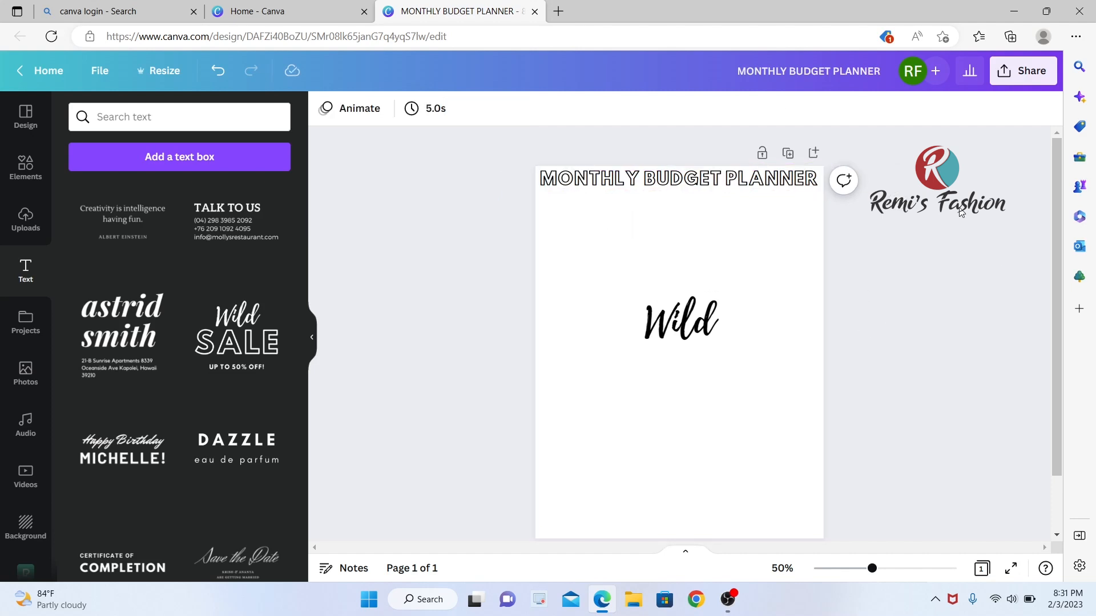
- Try to tighten the letter spacing of the "MONTHLY BUDGET PLANNER" title
left_click(717, 182)
left_click(743, 108)
left_click(694, 109)
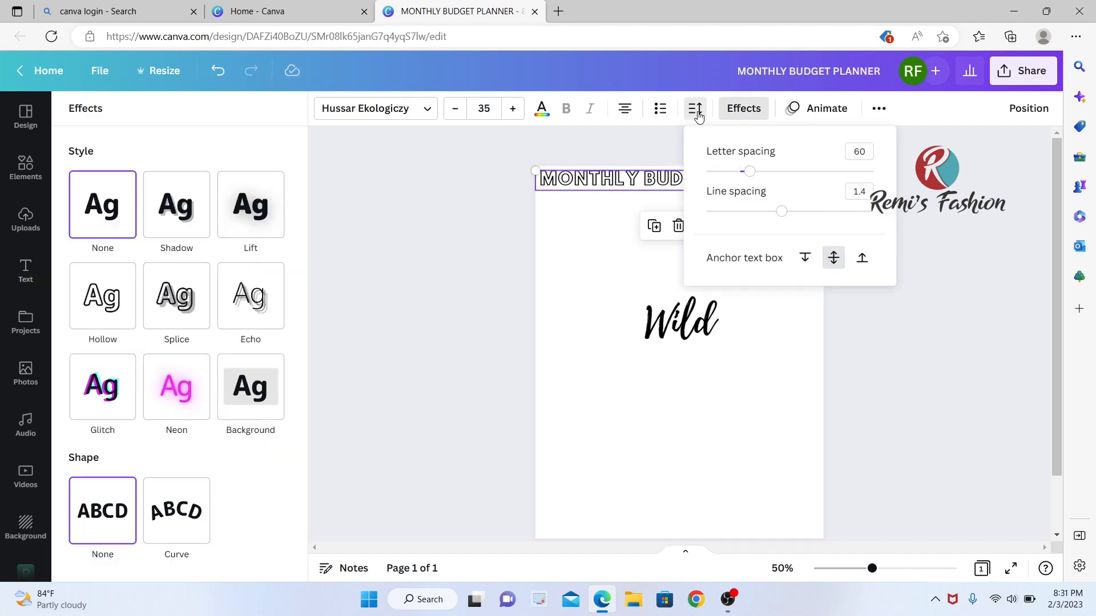
left_click_drag(750, 172, 732, 174)
left_click(769, 290)
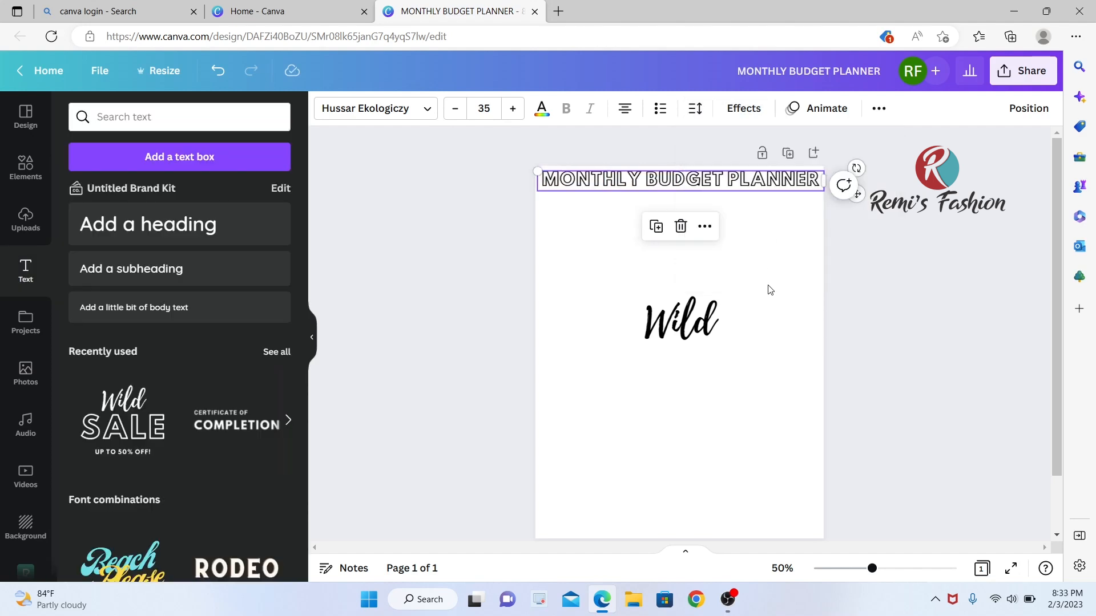
left_click(755, 315)
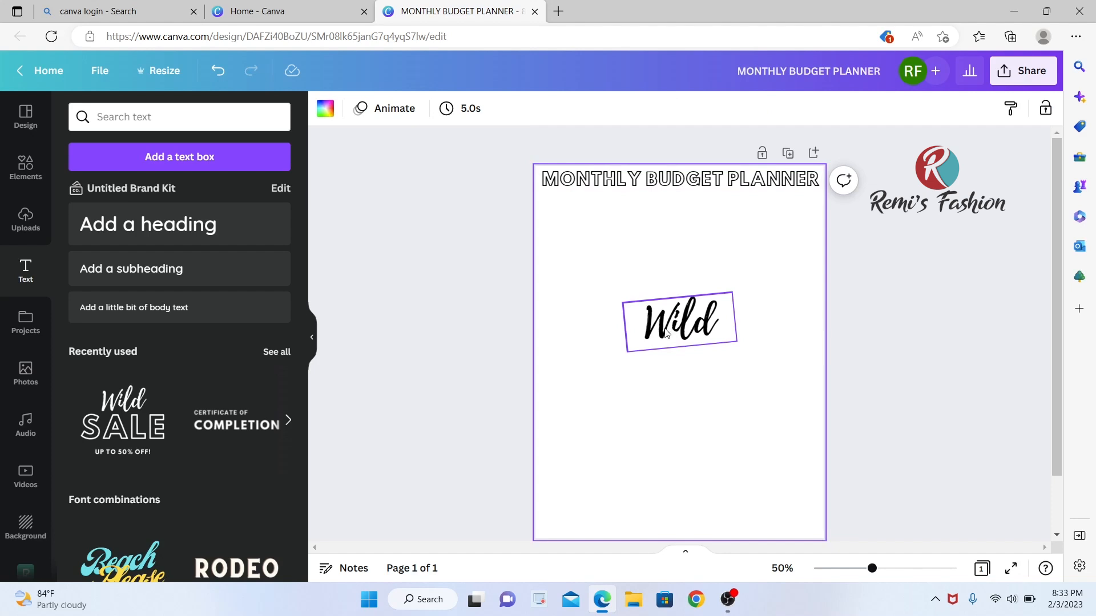
- Replace the script text "Wild" with "February"
left_click(666, 334)
double_click(717, 318)
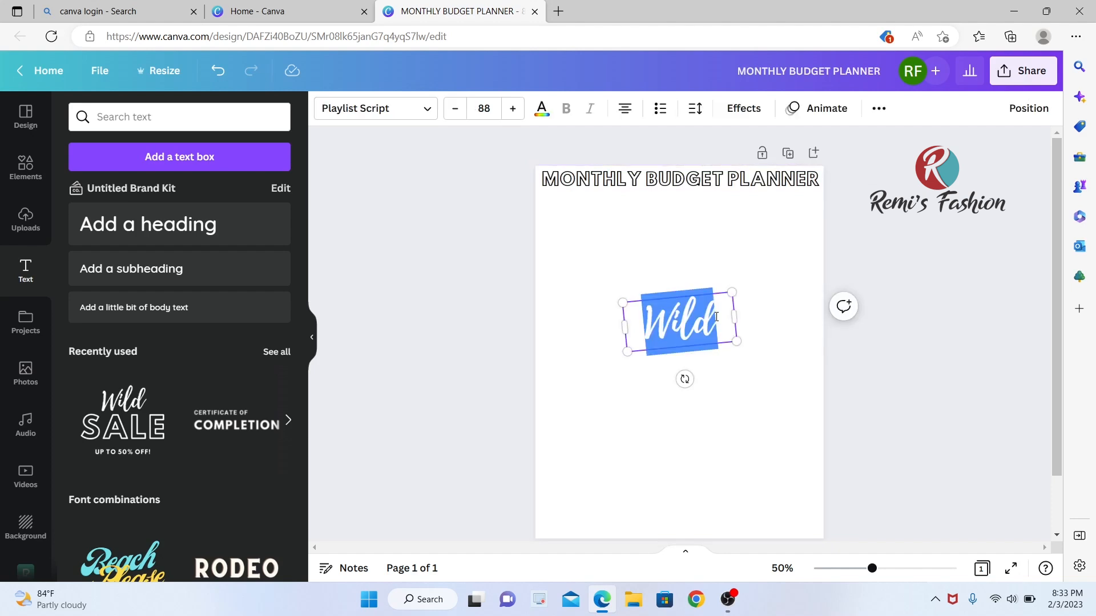
type("February")
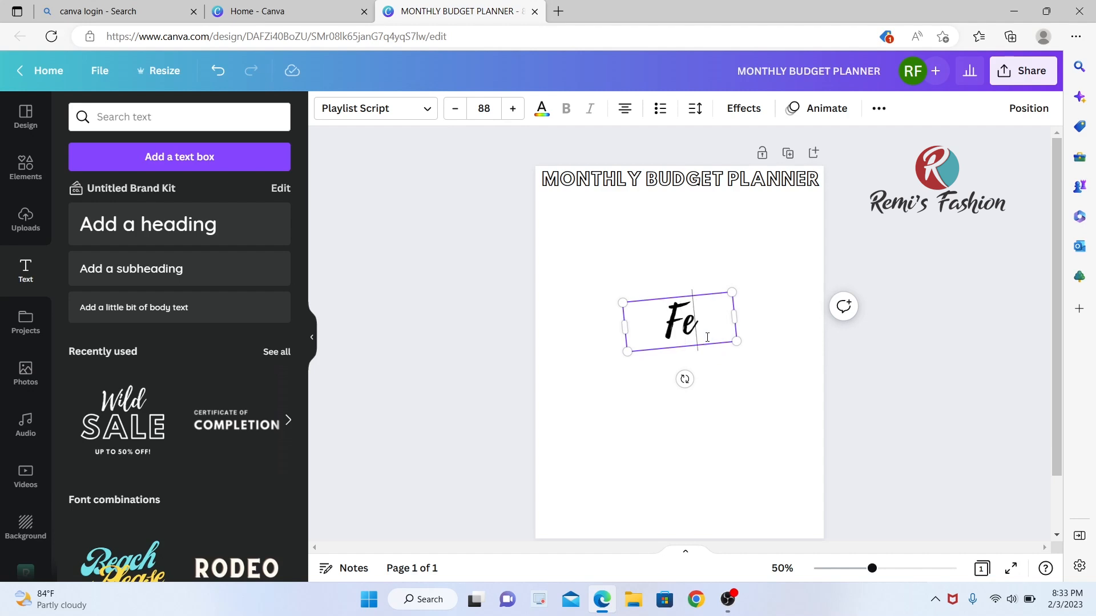
left_click(764, 388)
left_click(737, 330)
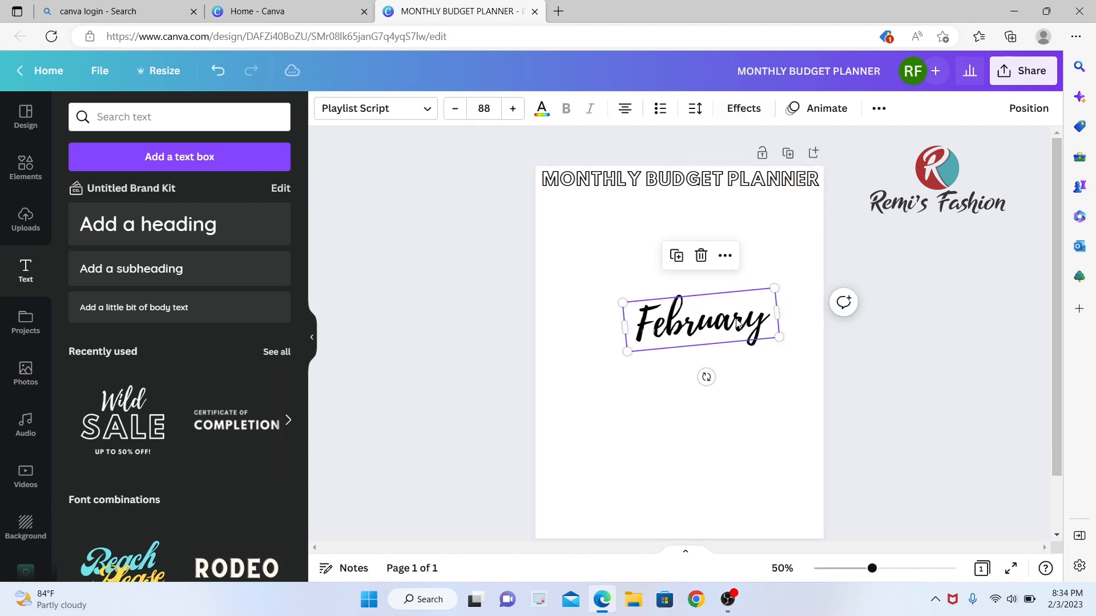
- Set the "February" text to font size 58 and move it beneath the title, near the page's right side
left_click_drag(739, 322, 739, 266)
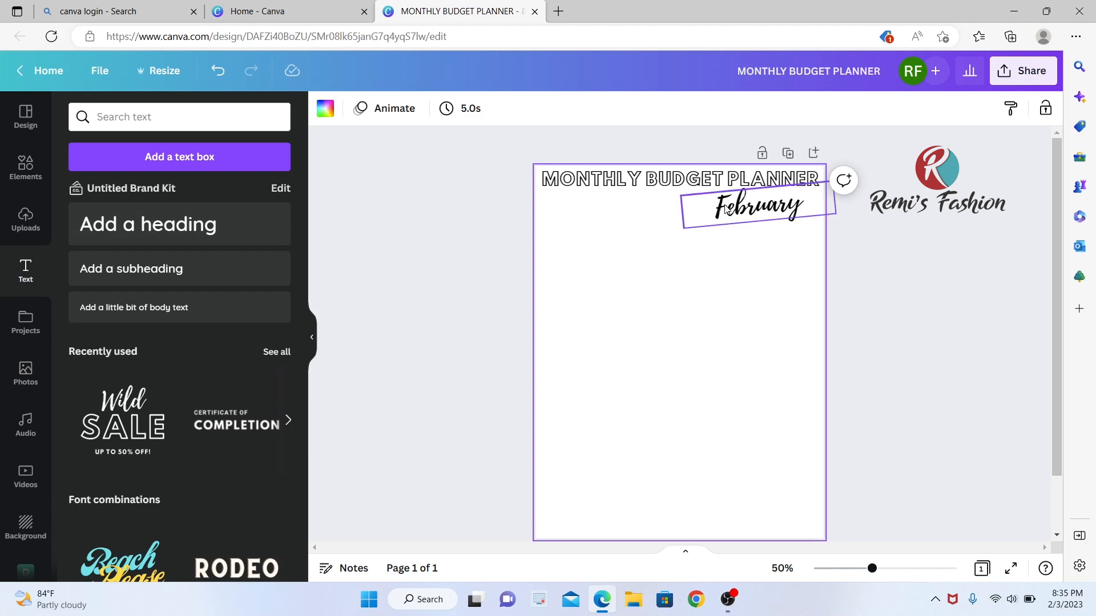
- Add a rounded rectangle to the page and give it a short-dashed border
left_click(26, 165)
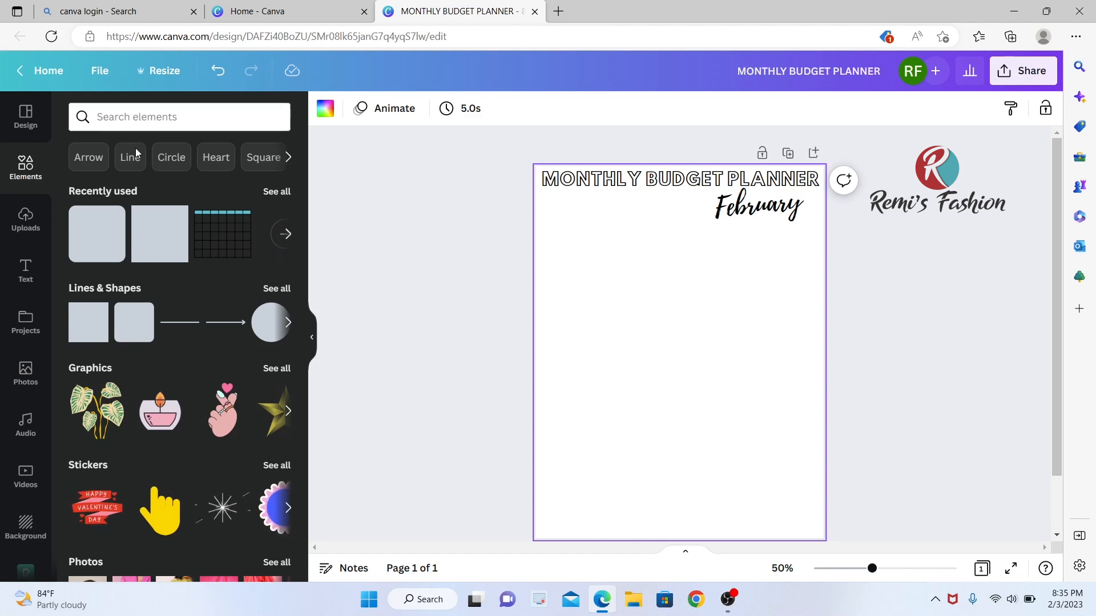
left_click(120, 340)
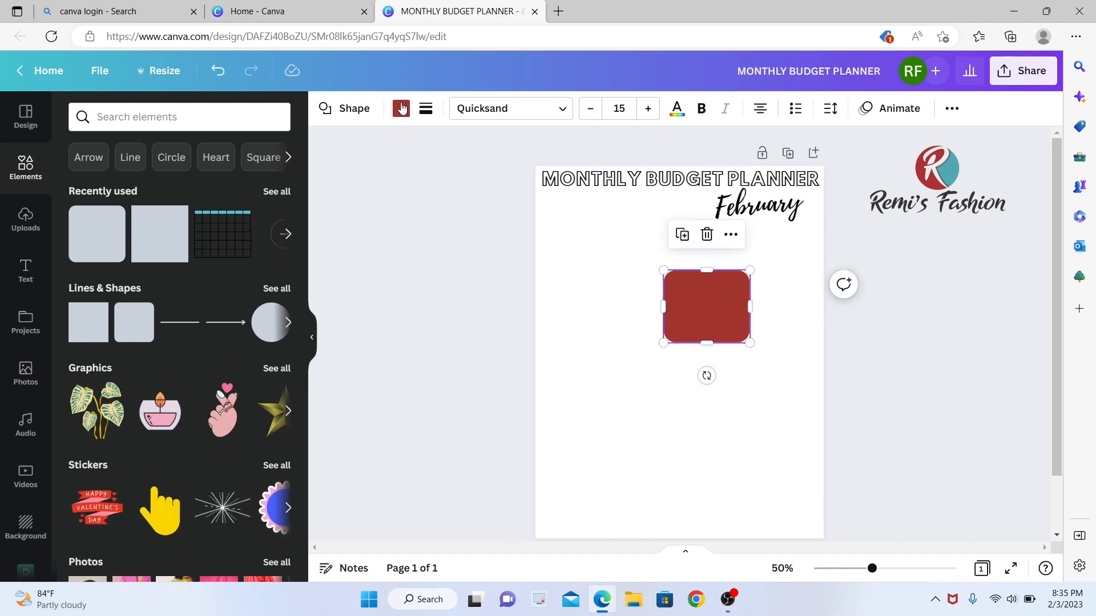
left_click(426, 109)
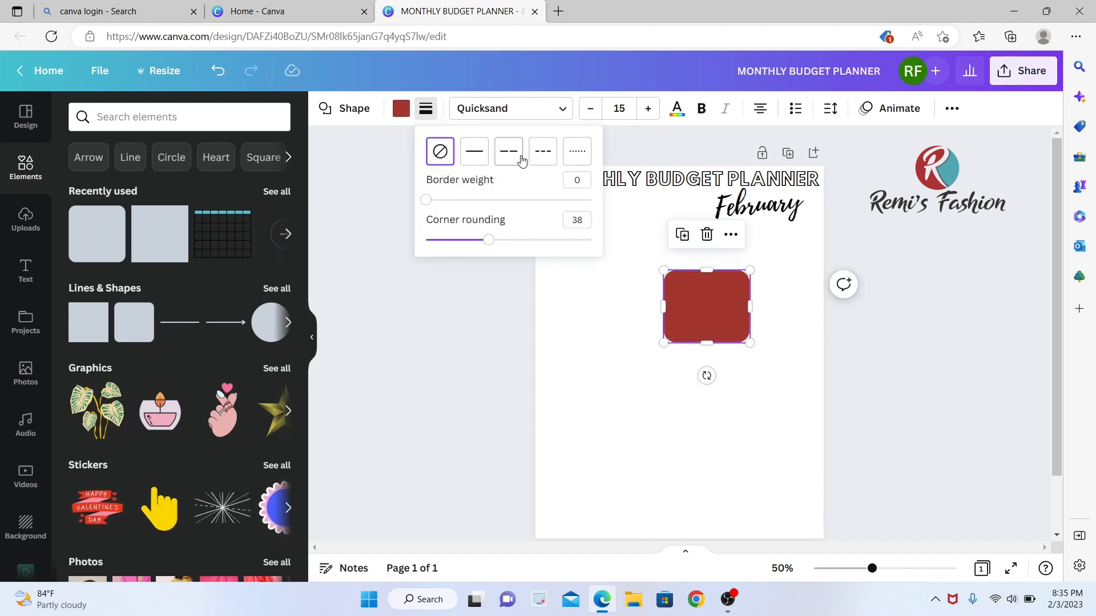
left_click(543, 151)
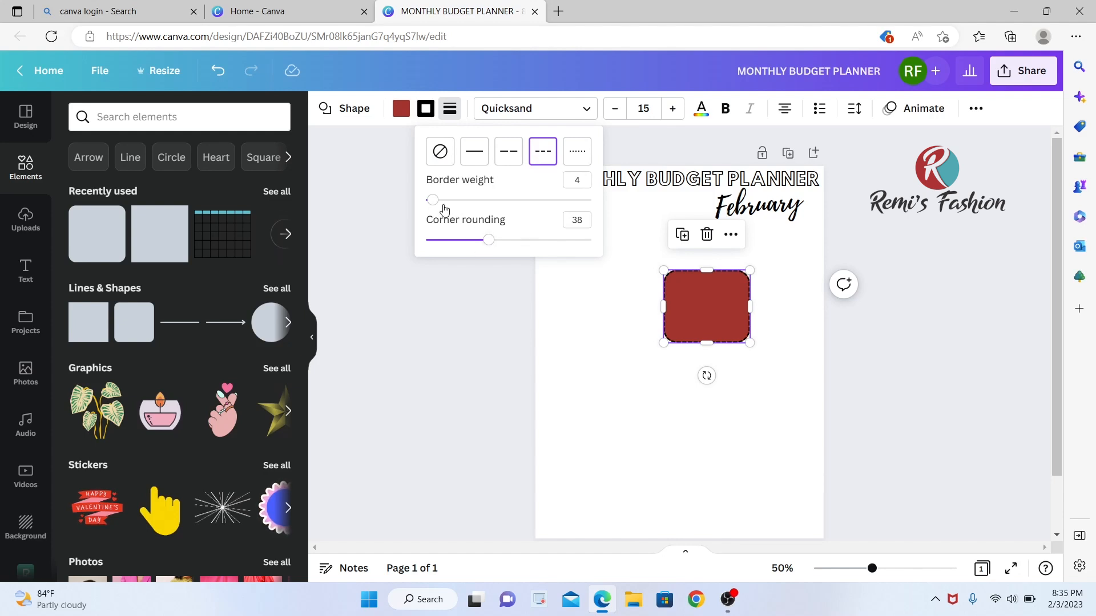
- Reshape the dashed rounded rectangle into a wide, flat pill below "February" and fill it with white
left_click(685, 396)
left_click(720, 315)
left_click_drag(742, 294, 756, 266)
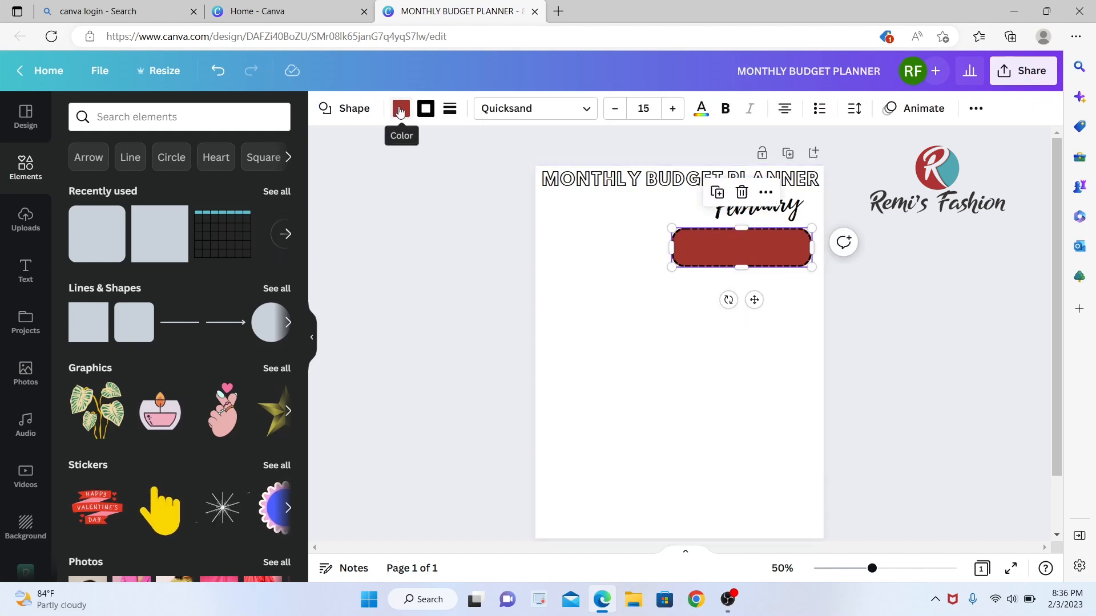
left_click(400, 113)
left_click(237, 187)
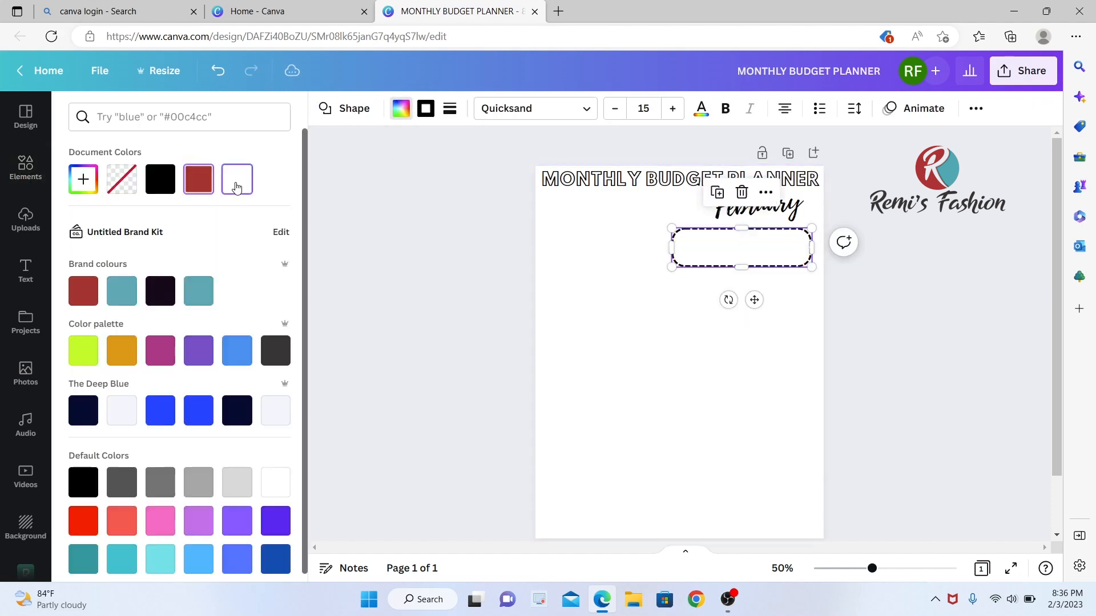
- Position the white dashed pill directly under the title's right half and place the "February" text inside it
left_click(608, 344)
left_click_drag(742, 247, 750, 207)
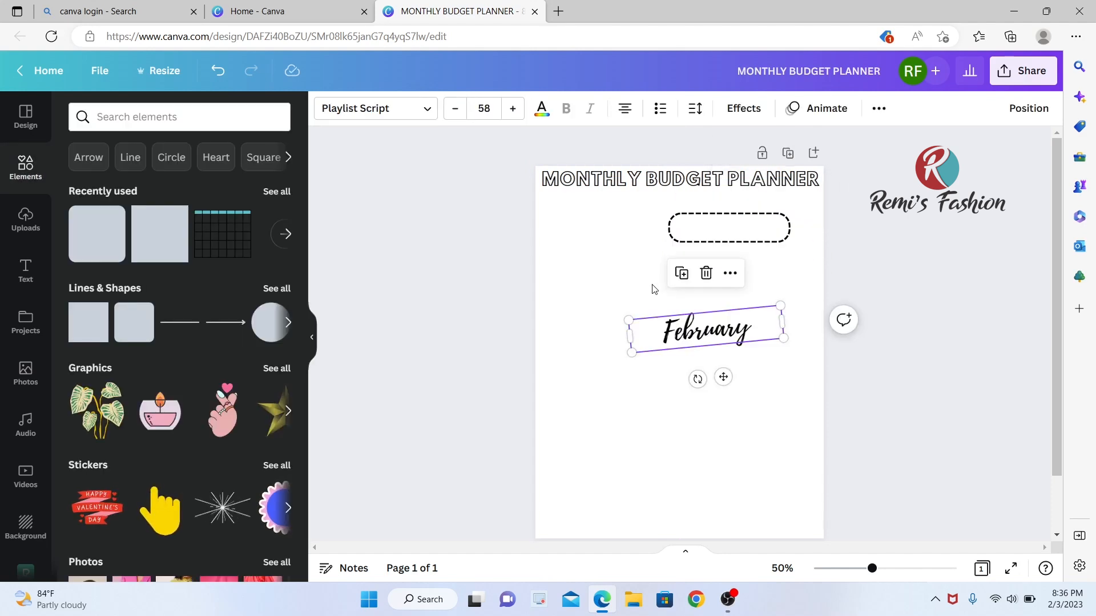
left_click(653, 290)
left_click_drag(733, 226, 757, 200)
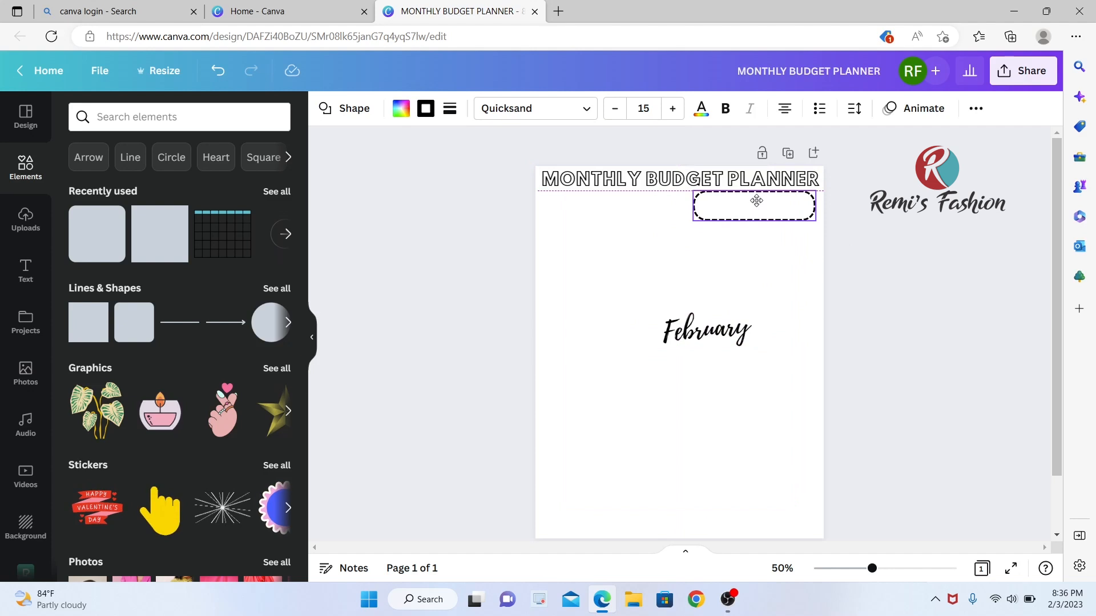
left_click(708, 328)
left_click_drag(708, 328, 757, 208)
left_click(701, 384)
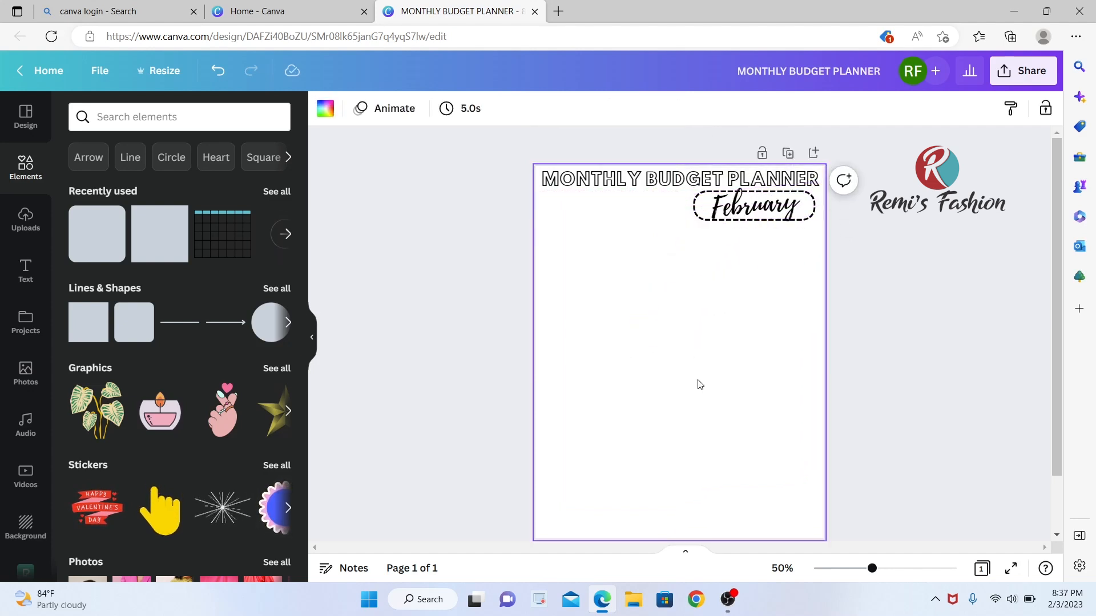
left_click(753, 206)
left_click(665, 340)
left_click(325, 116)
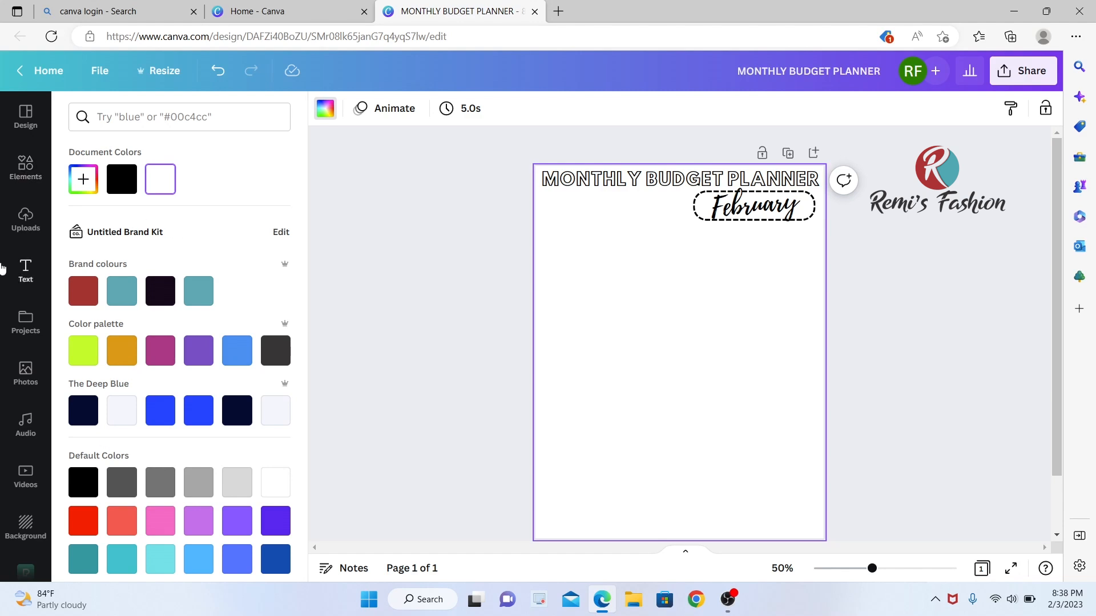
left_click(19, 273)
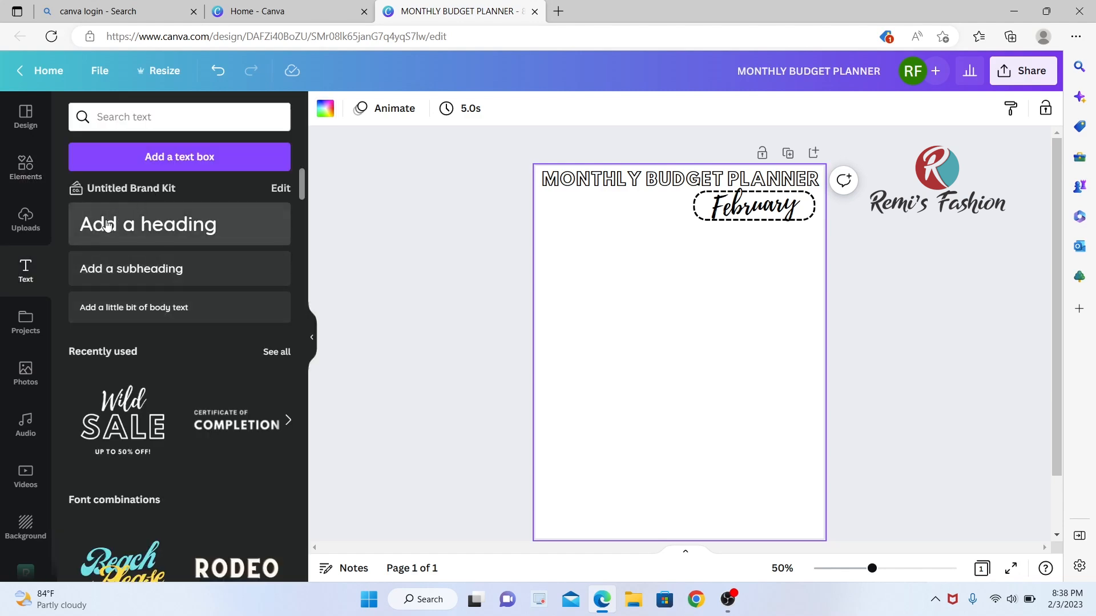
left_click(122, 268)
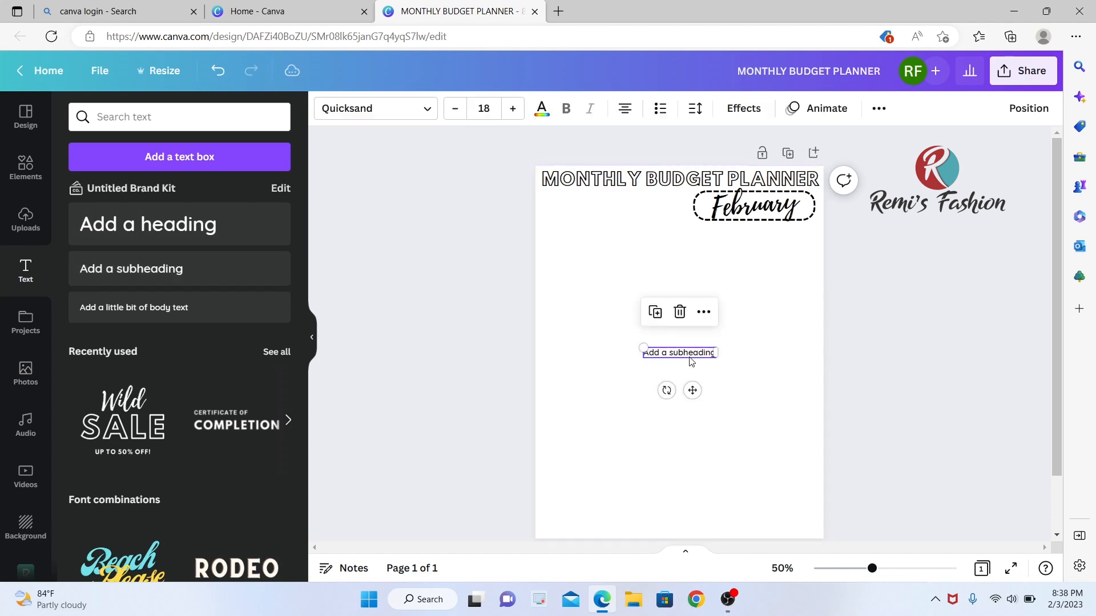
left_click_drag(812, 356, 825, 355)
key("BackSpace")
key("BackSpace")
key("BackSpace")
key("BackSpace")
key("BackSpace")
key("BackSpace")
key("BackSpace")
key("BackSpace")
key("BackSpace")
key("BackSpace")
key("BackSpace")
key("BackSpace")
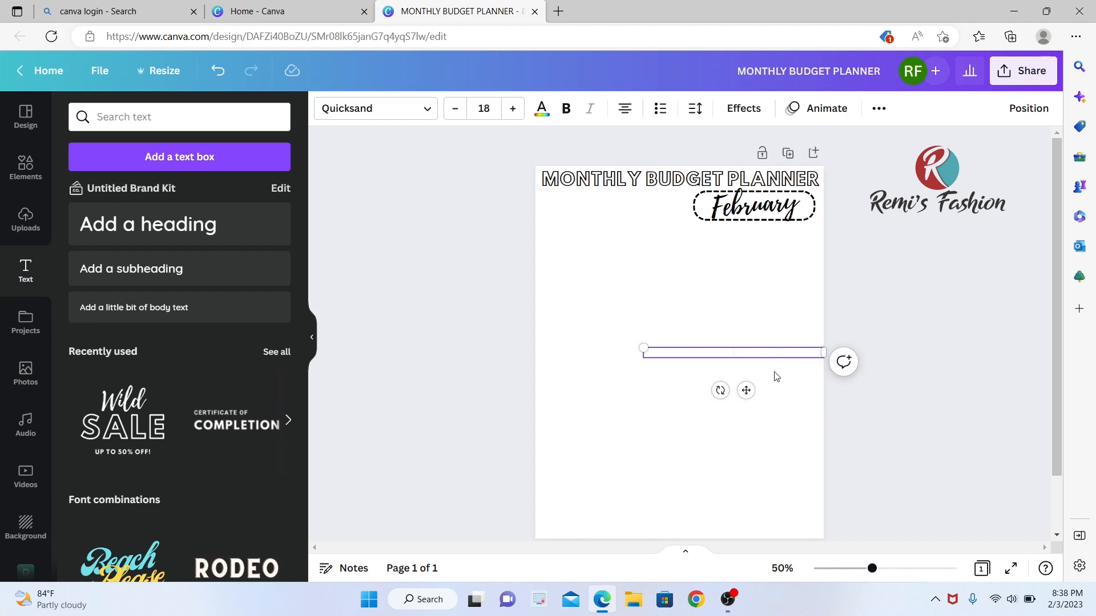
type("www.remisfashion.com")
left_click(763, 359)
left_click_drag(763, 358, 705, 533)
left_click(871, 430)
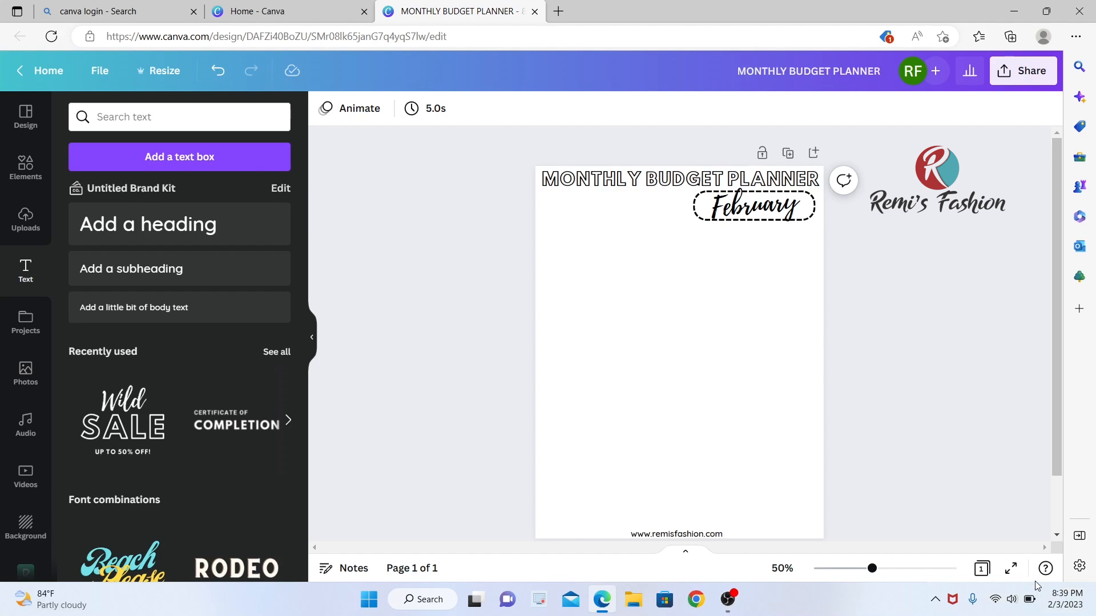
- Add another rounded rectangle, place it below the title at the page's left side, and flatten it into a slim pill
left_click(22, 166)
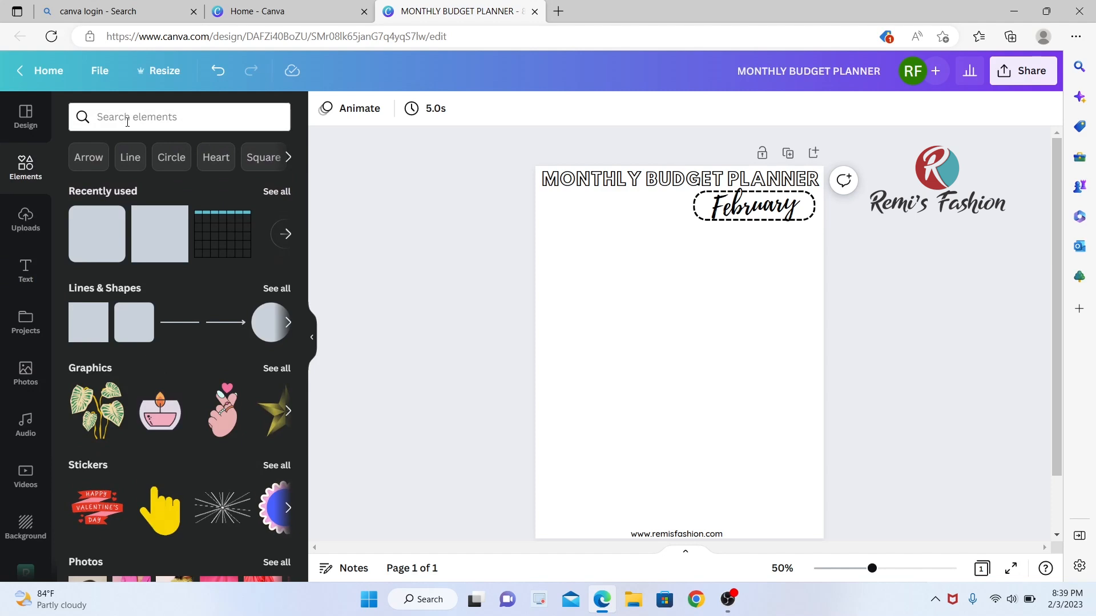
left_click(84, 239)
left_click_drag(679, 309, 582, 234)
left_click(694, 313)
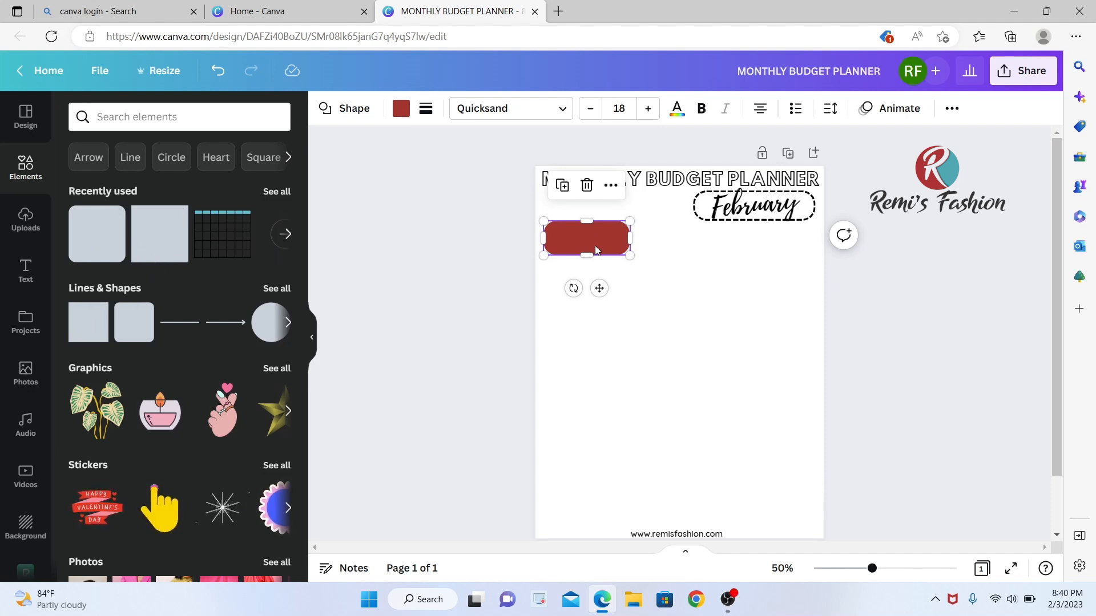
left_click_drag(590, 223, 581, 237)
left_click(633, 301)
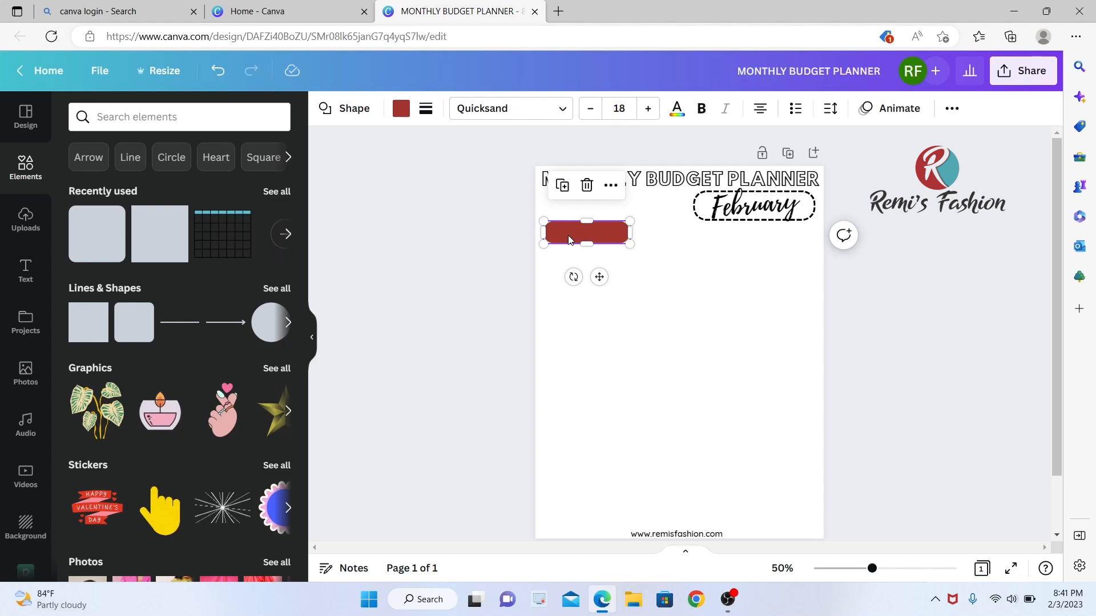
- Return the red pill to the page's upper left below the title and duplicate it twice
right_click(576, 239)
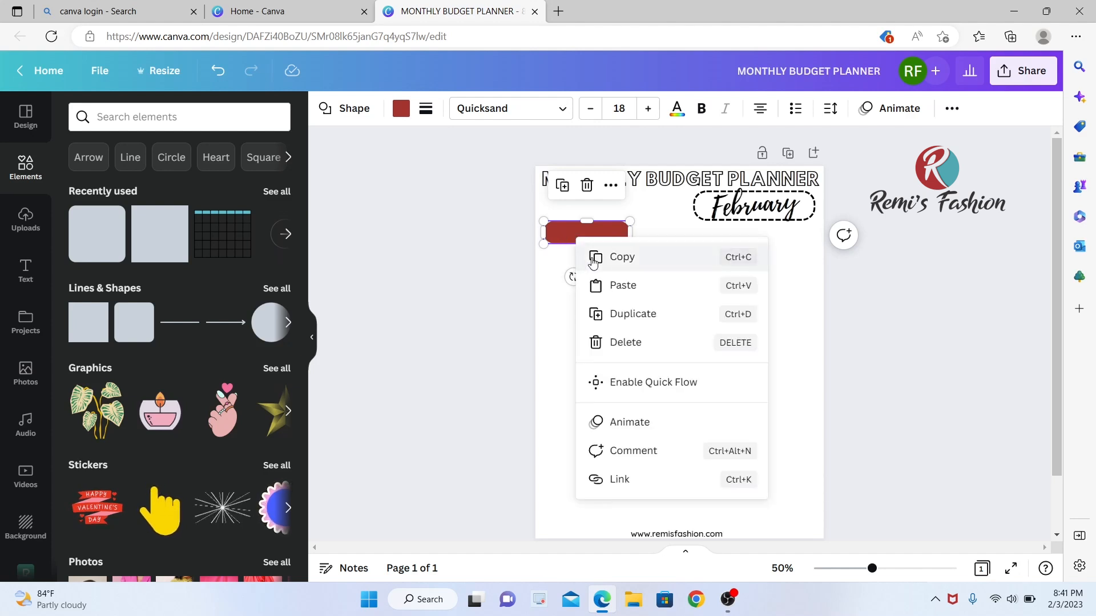
left_click(602, 260)
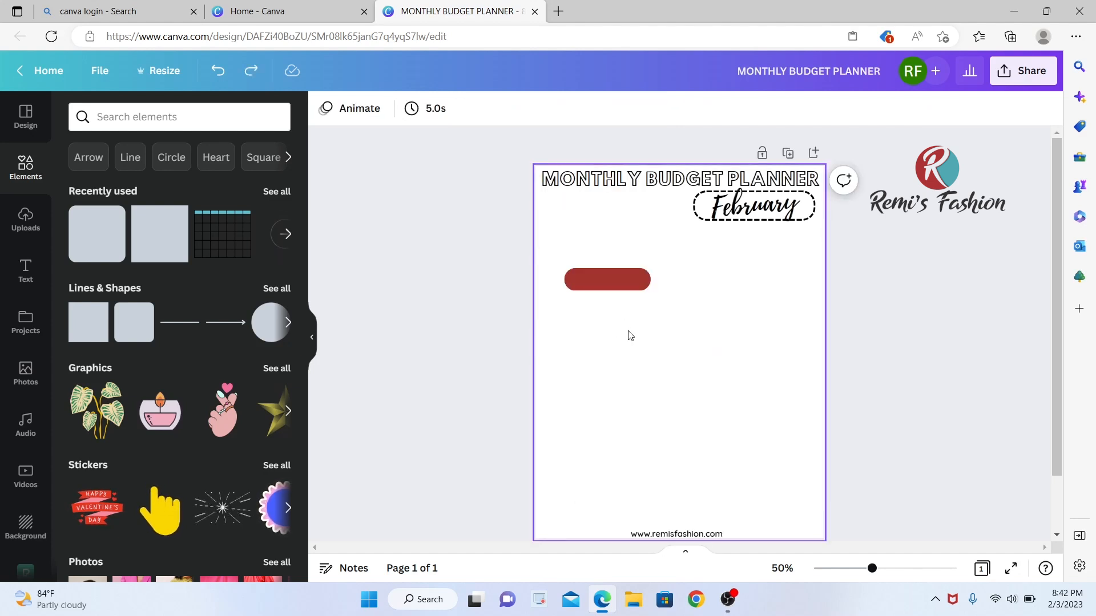
left_click_drag(604, 279, 595, 236)
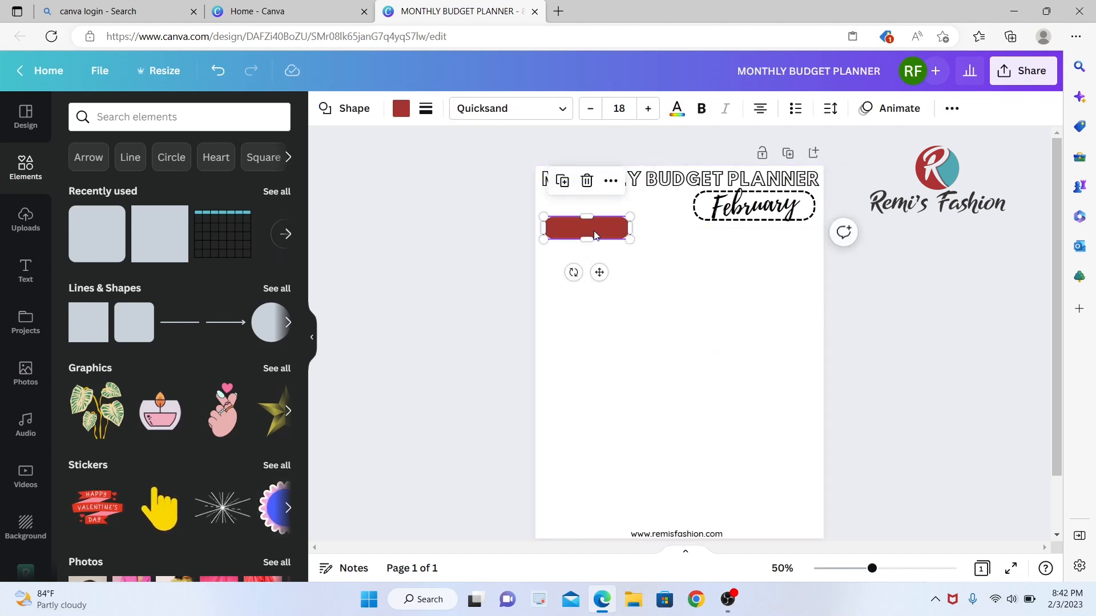
left_click(562, 183)
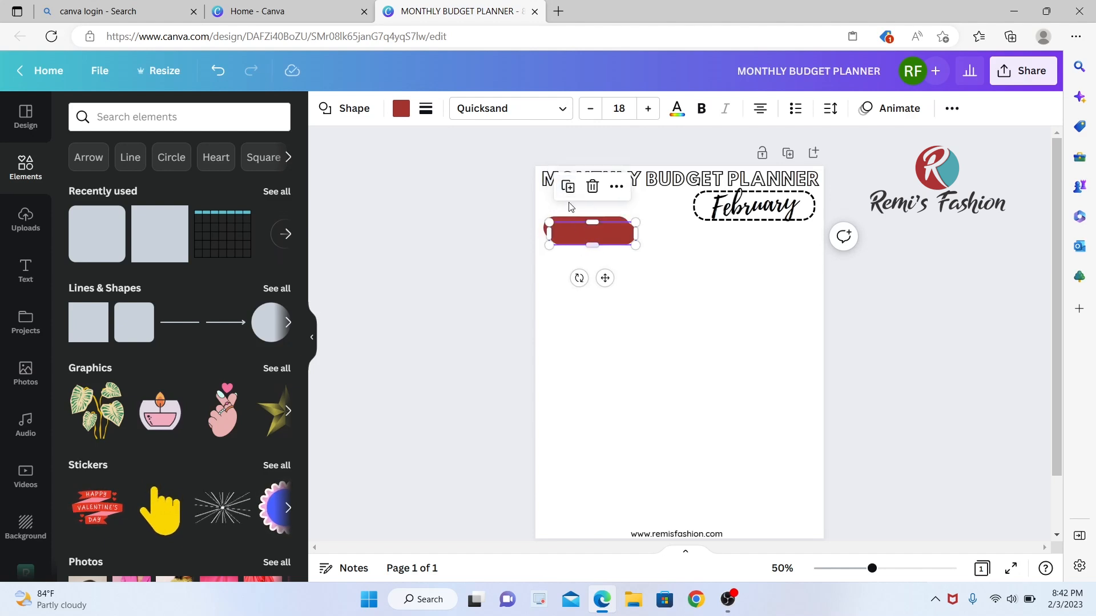
left_click(567, 187)
left_click(641, 291)
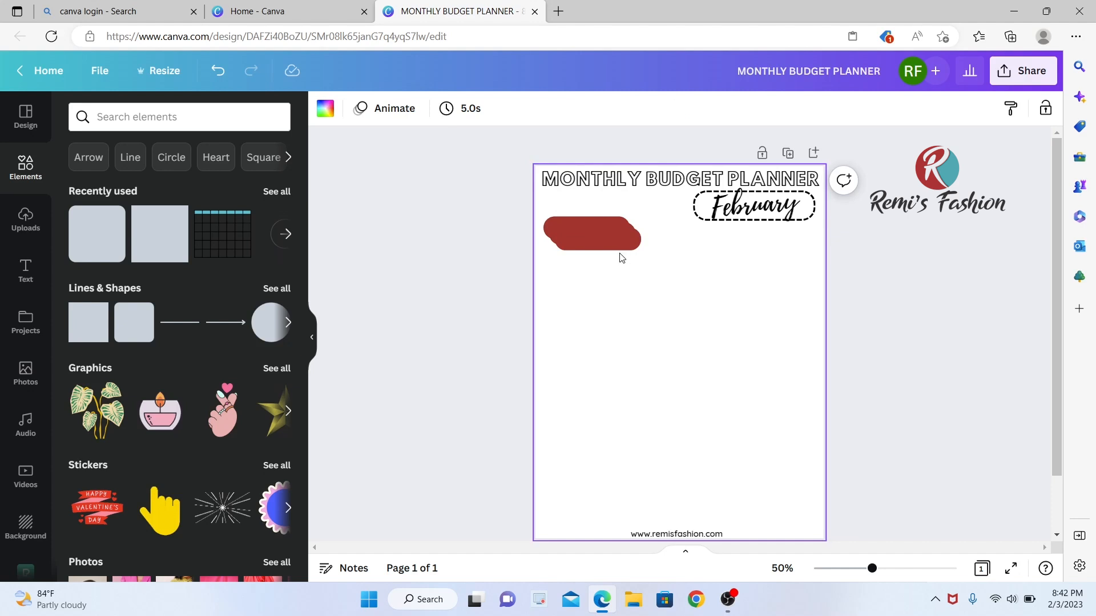
- Arrange the three red pills in an evenly spaced row across the page below "February"
left_click_drag(614, 253, 659, 262)
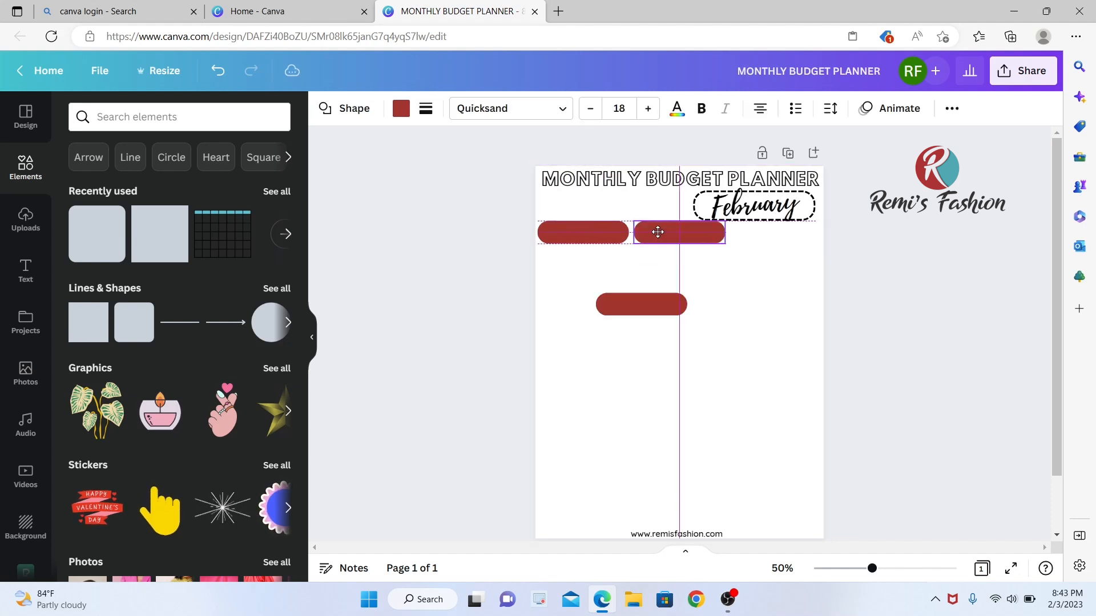
left_click_drag(652, 305, 781, 233)
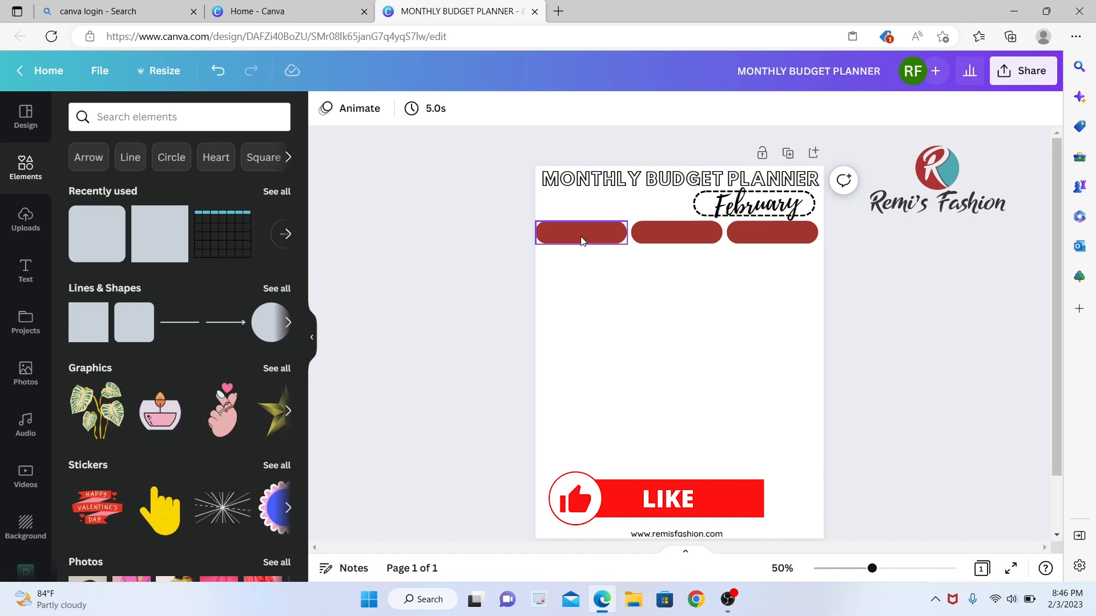
left_click(664, 327)
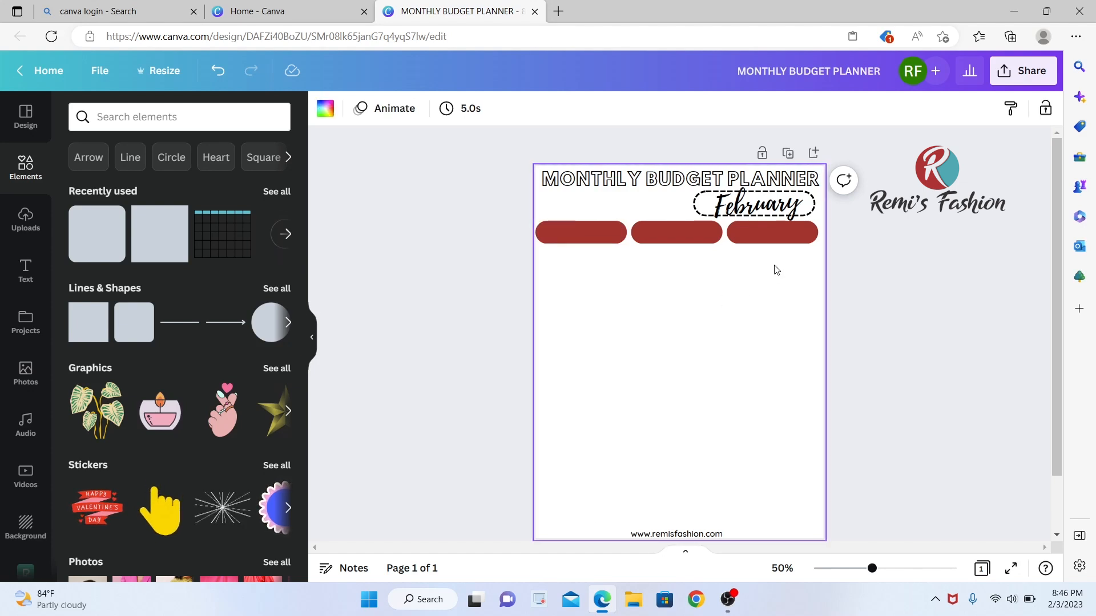
- Recolor the first and third pills in the row with the teal brand color, leaving the middle one red
left_click(581, 232)
left_click(404, 111)
left_click(198, 292)
left_click(786, 232)
left_click(198, 292)
left_click(662, 330)
left_click(662, 334)
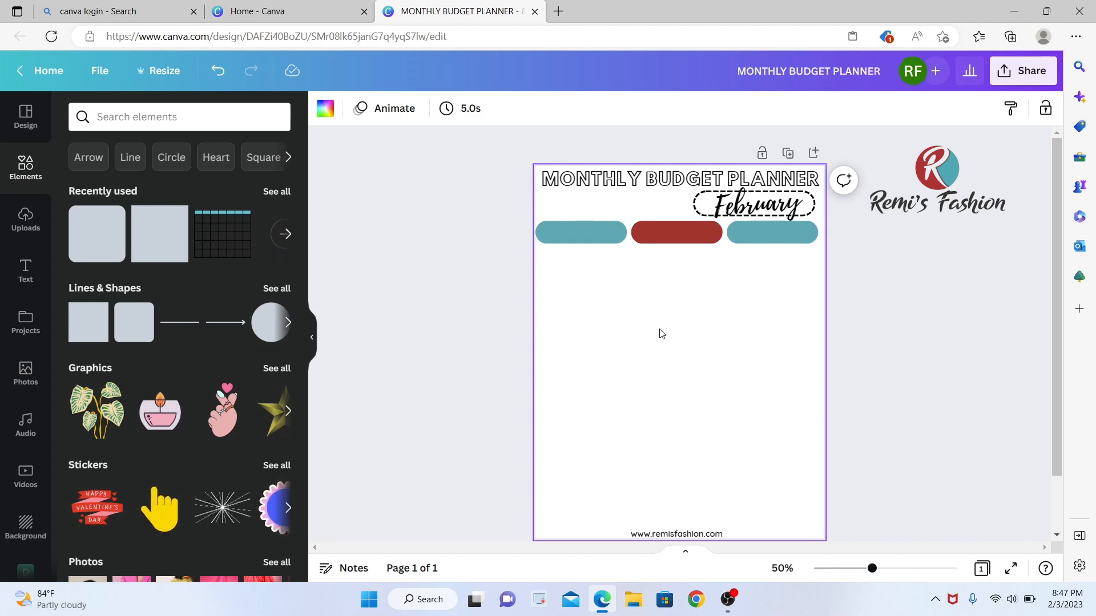
- Insert the "CERTIFICATE OF COMPLETION" font combination, ungroup it, and delete its "CERTIFICATE OF" line
left_click(24, 278)
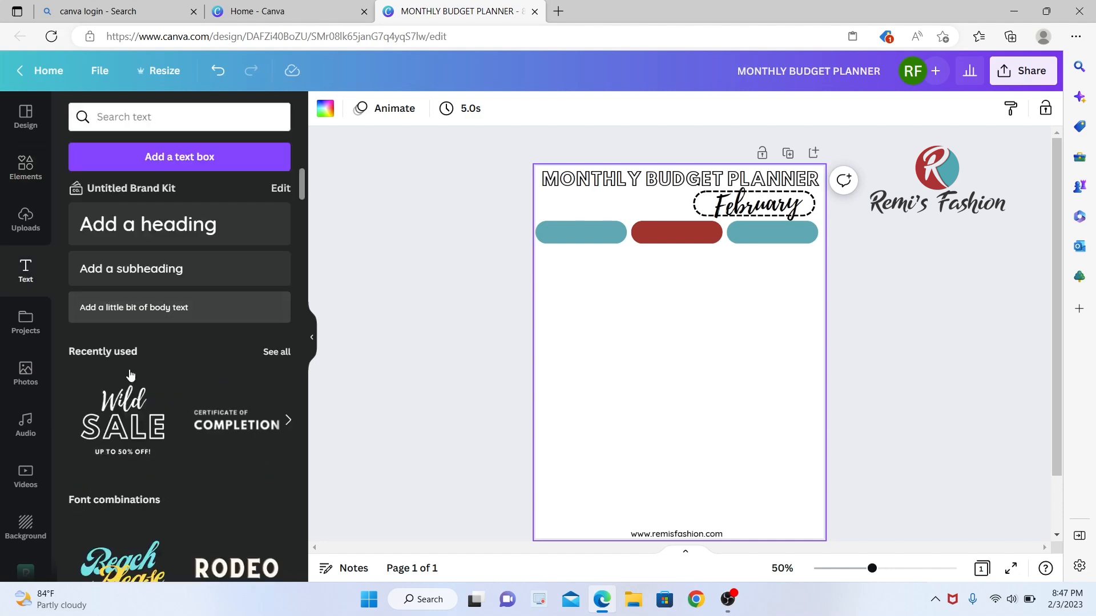
scroll(183, 416, "down", 4)
scroll(186, 409, "down", 8)
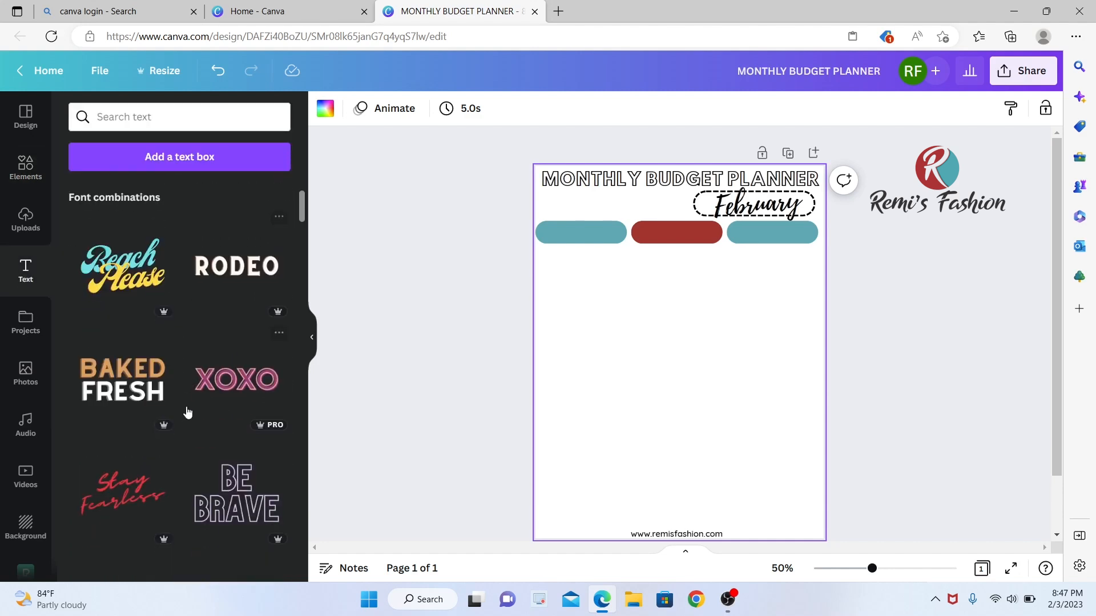
scroll(212, 367, "up", 11)
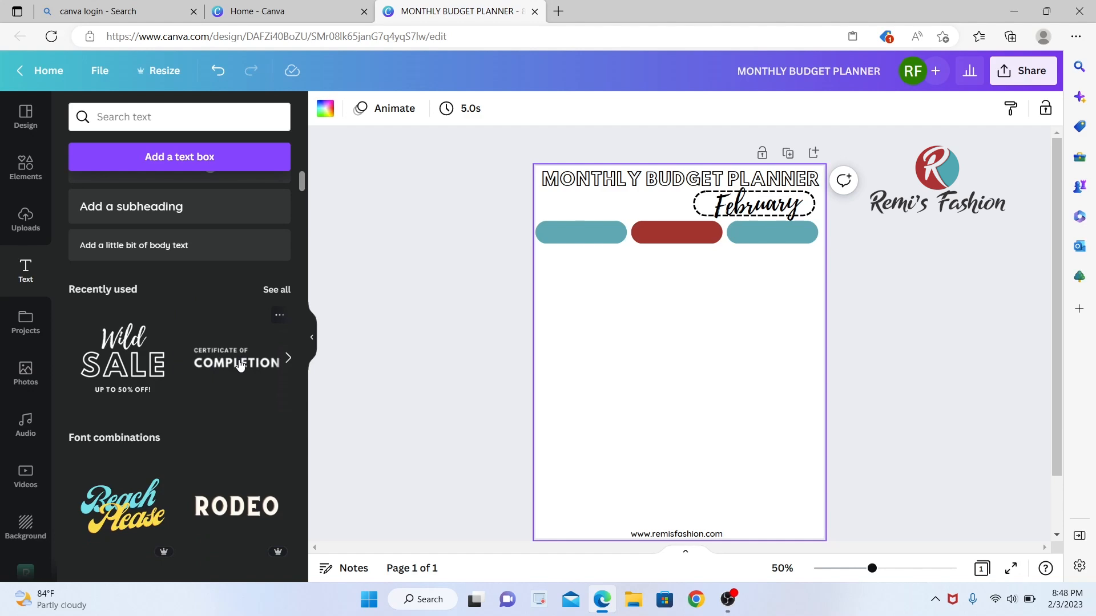
left_click(236, 356)
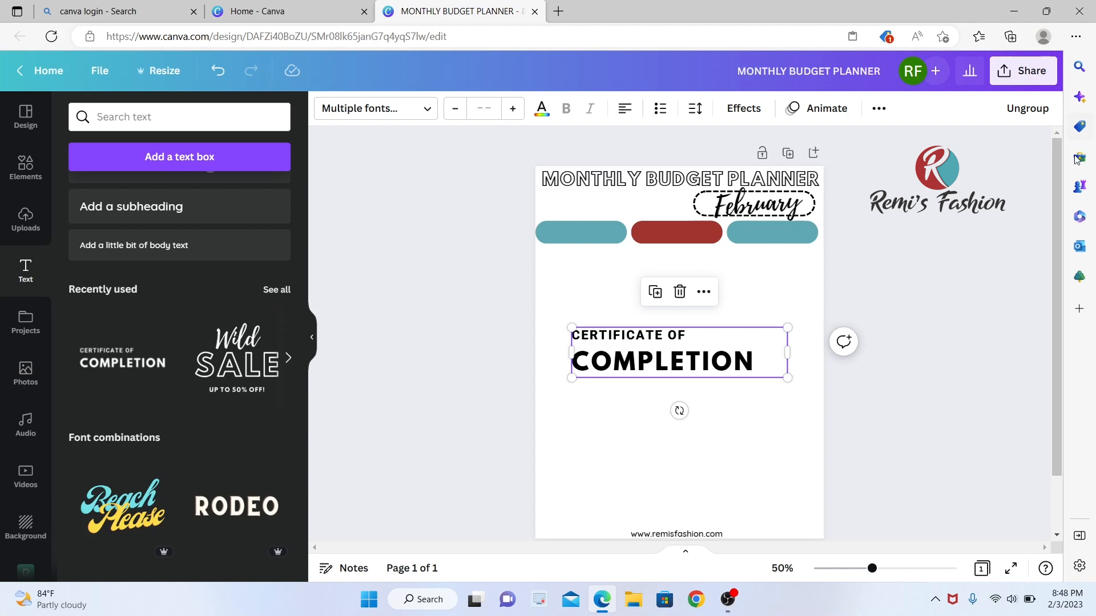
left_click(1028, 108)
left_click(676, 341)
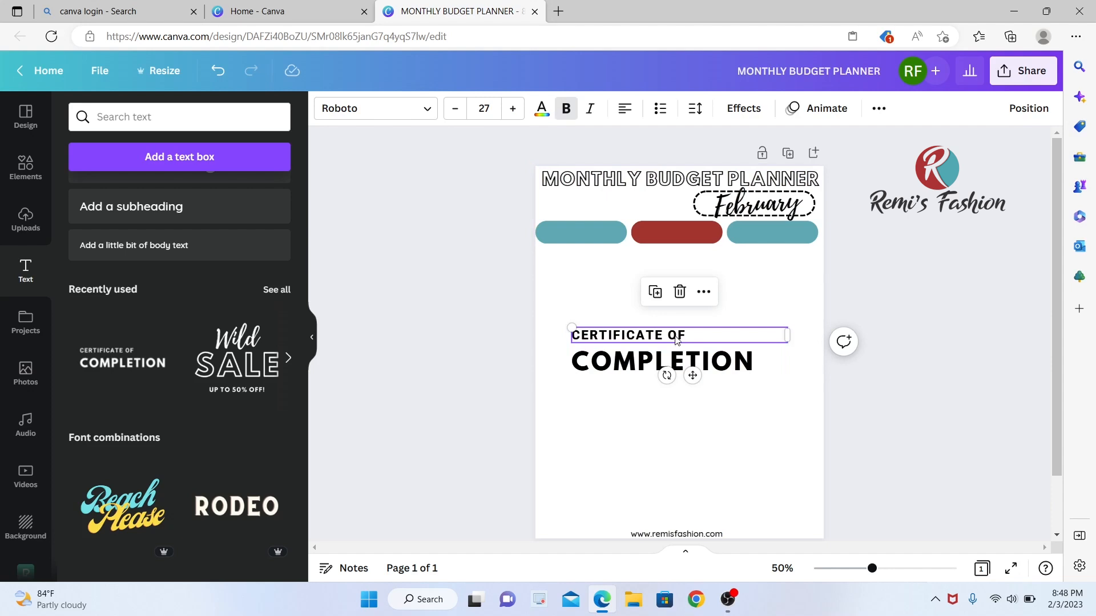
left_click(679, 294)
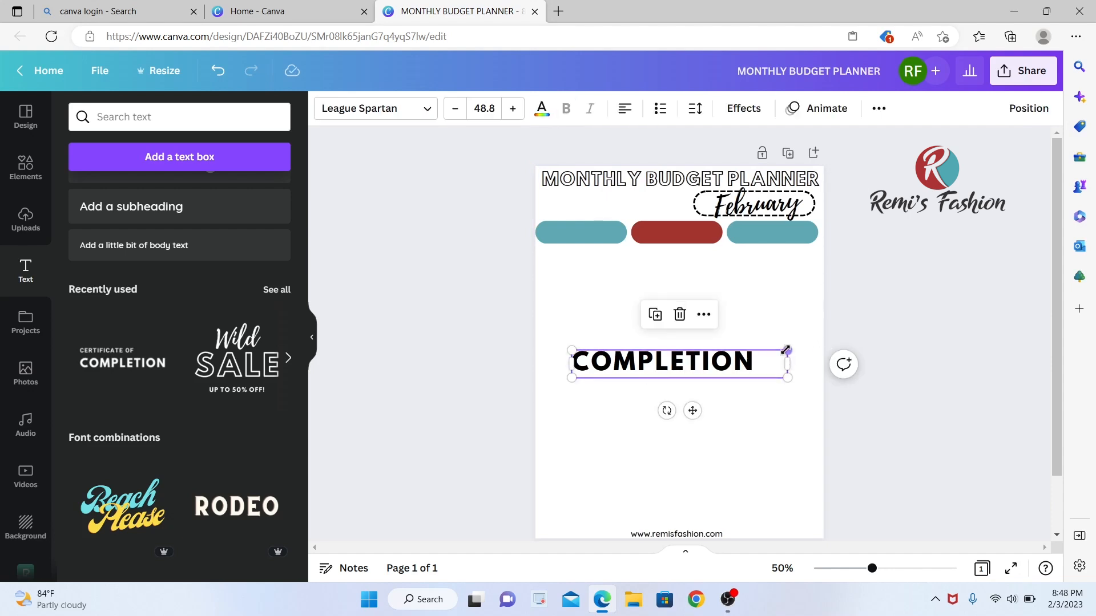
- Set the "COMPLETION" text to font size 26 and move it slightly lower on the page
left_click(484, 108)
left_click(484, 375)
left_click_drag(646, 363, 643, 402)
left_click(677, 360)
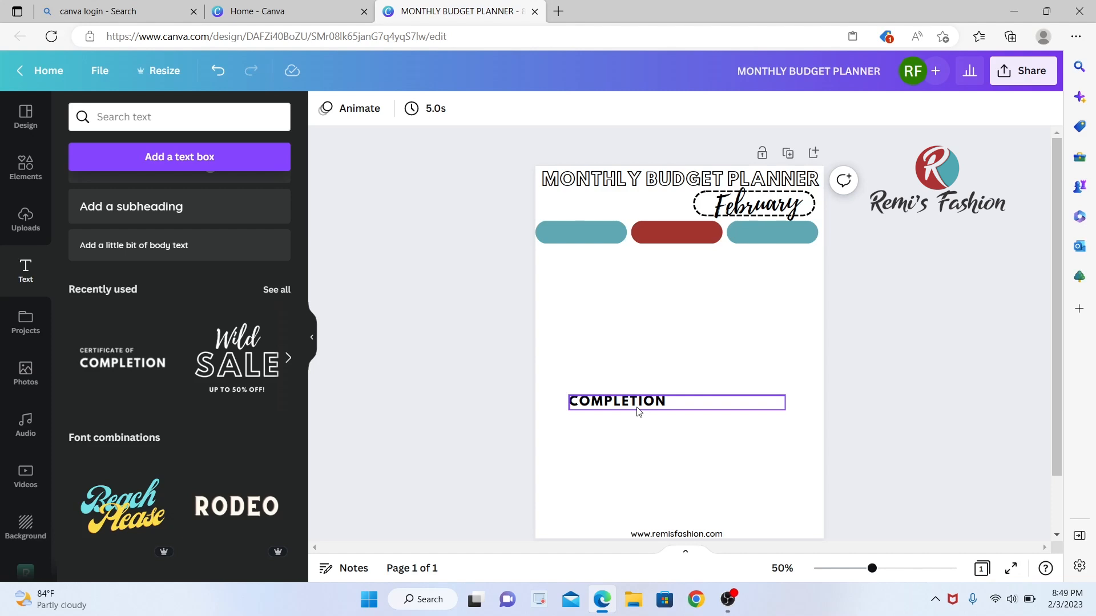
- Replace the "COMPLETION" text with "DATE" and place two copies of it in a row beside the original
double_click(643, 403)
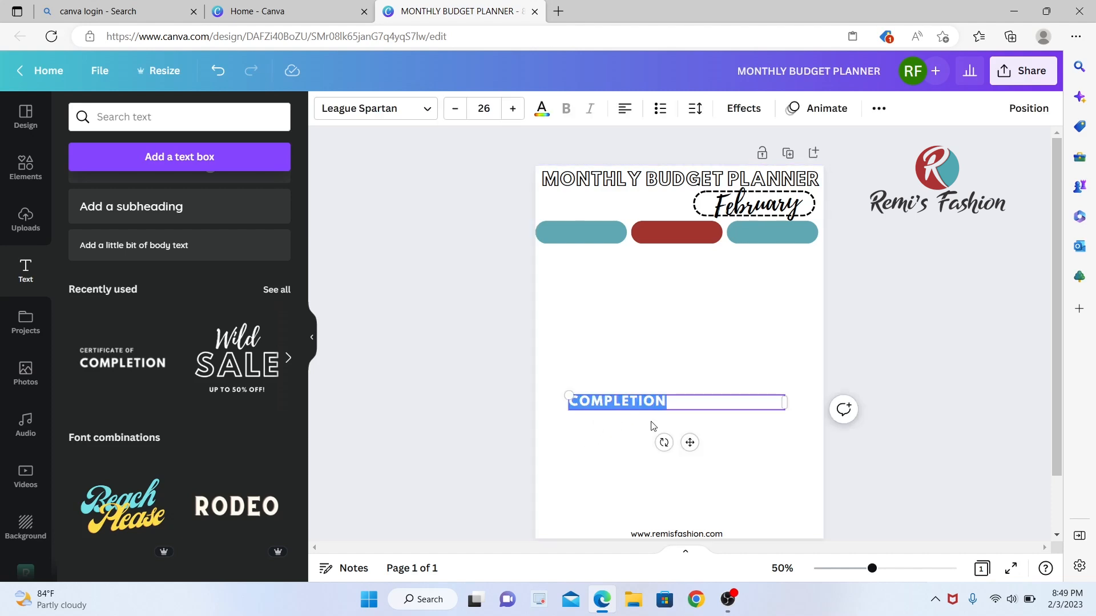
type("DATE")
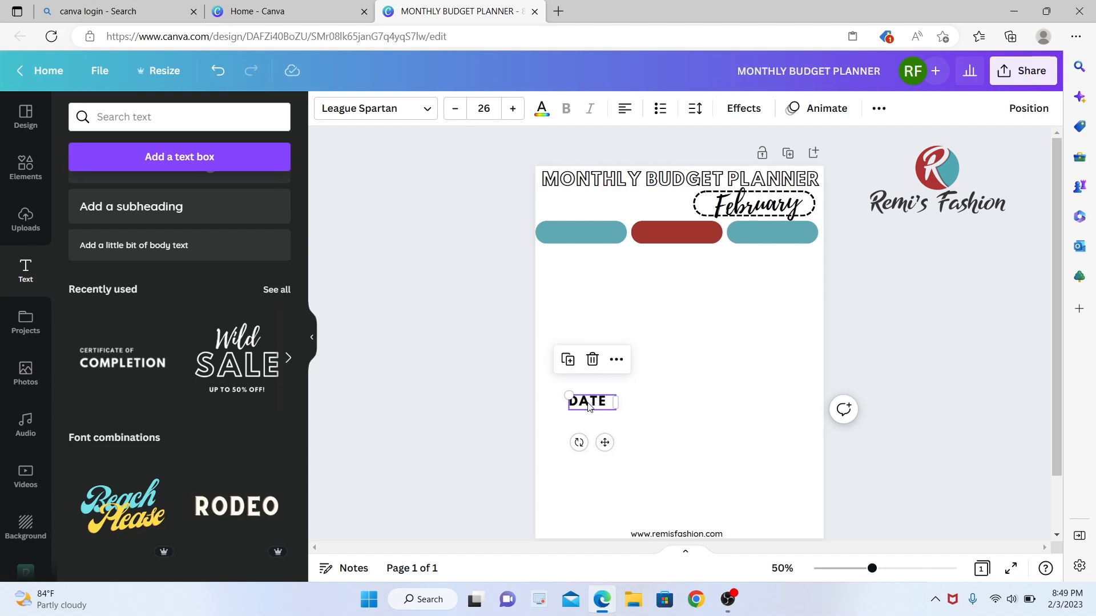
left_click(569, 364)
left_click(575, 367)
left_click(623, 403)
left_click_drag(620, 407, 680, 404)
left_click_drag(594, 414, 727, 415)
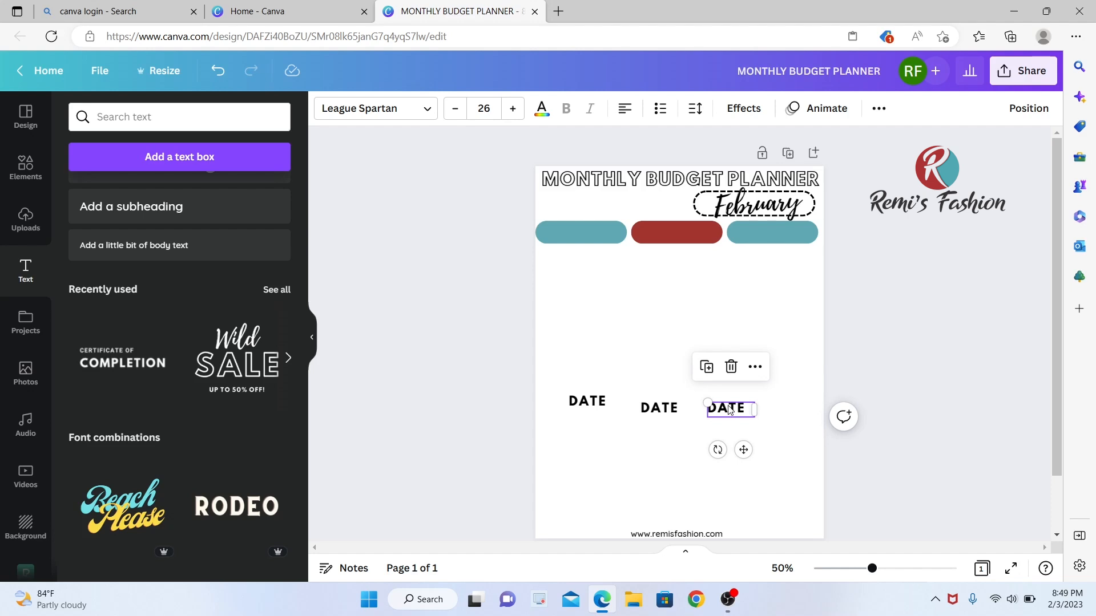
- Change the middle "DATE" copy to "INCOME" and the last copy to "AMOUNT"
left_click(668, 412)
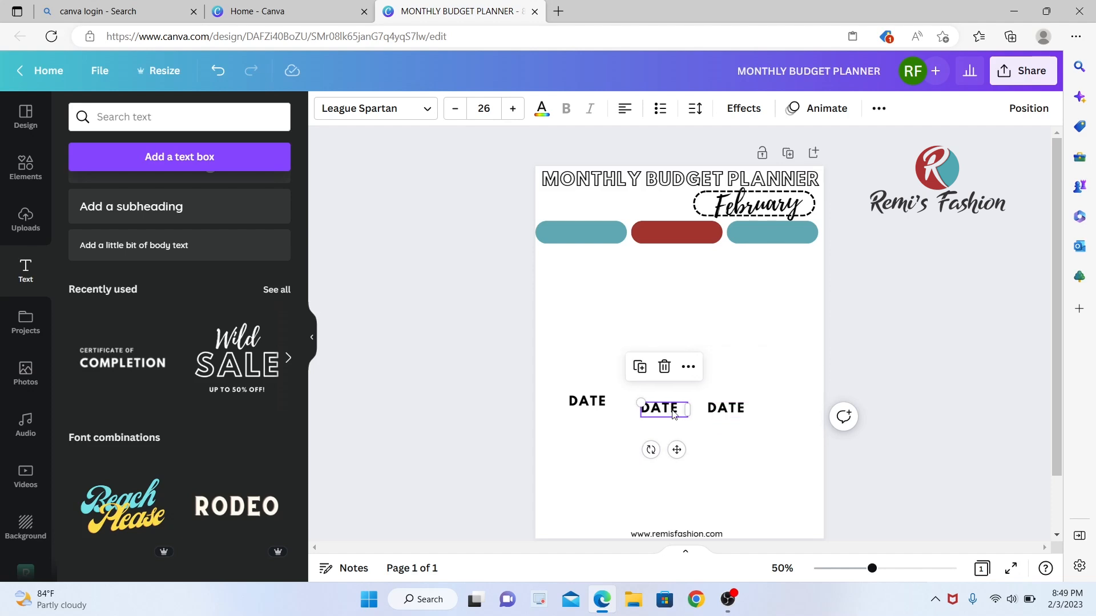
double_click(678, 415)
type("INCOME")
left_click(746, 405)
left_click(745, 402)
key("BackSpace")
key("BackSpace")
key("BackSpace")
key("BackSpace")
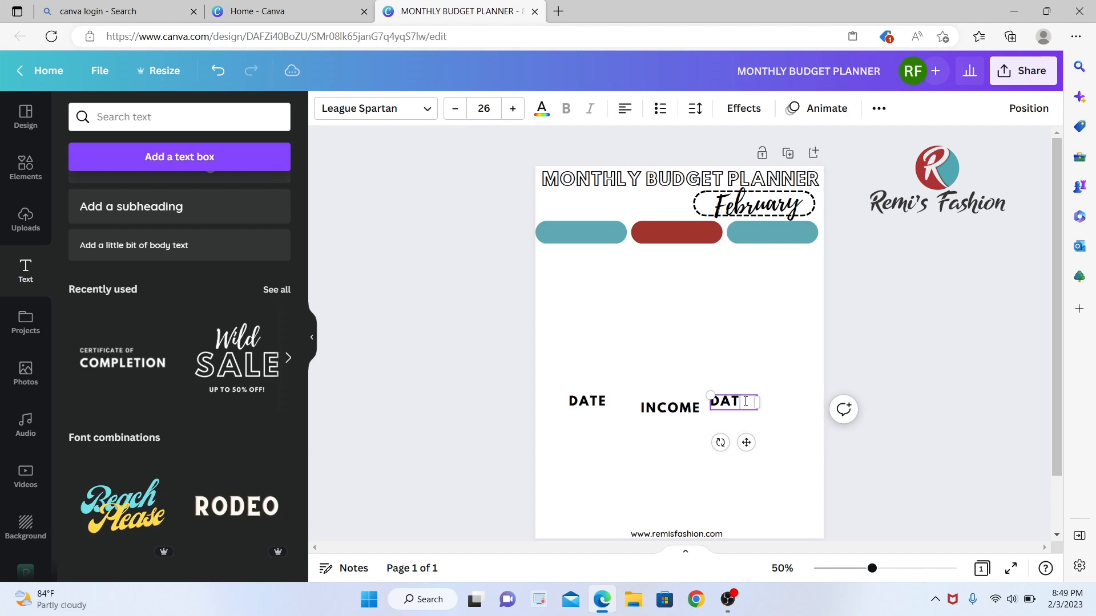
type("AMOUNT")
left_click(530, 419)
- Place "DATE" on the first teal pill, "INCOME" on the red pill and "AMOUNT" on the last teal pill
left_click_drag(578, 400, 567, 230)
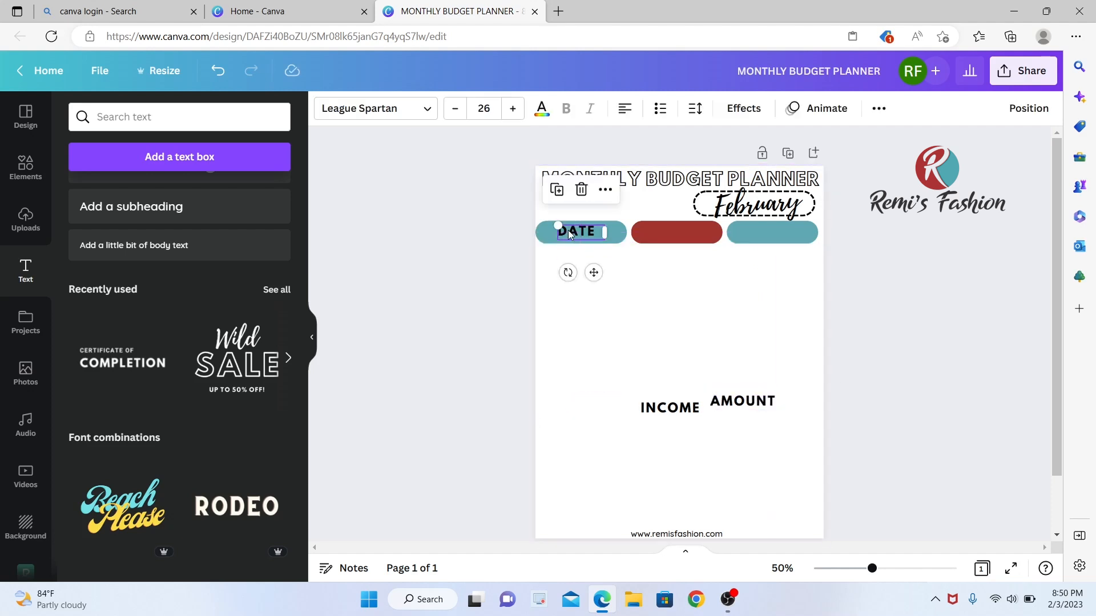
left_click(603, 372)
left_click_drag(665, 415, 683, 283)
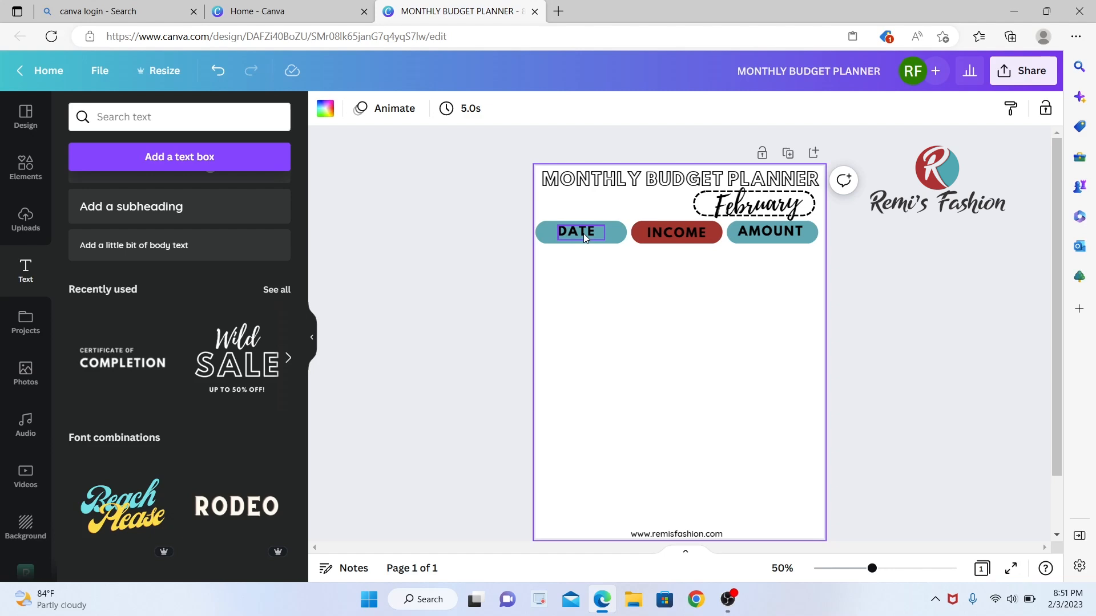
- Recolor the "DATE", "INCOME" and "AMOUNT" labels on the pills white
left_click(583, 235)
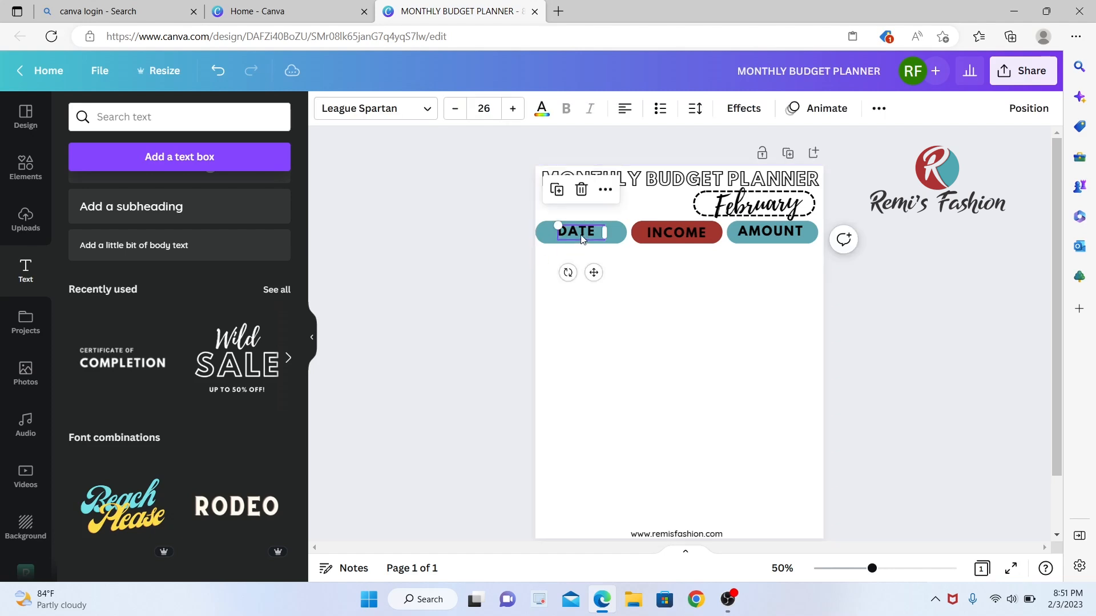
left_click(541, 110)
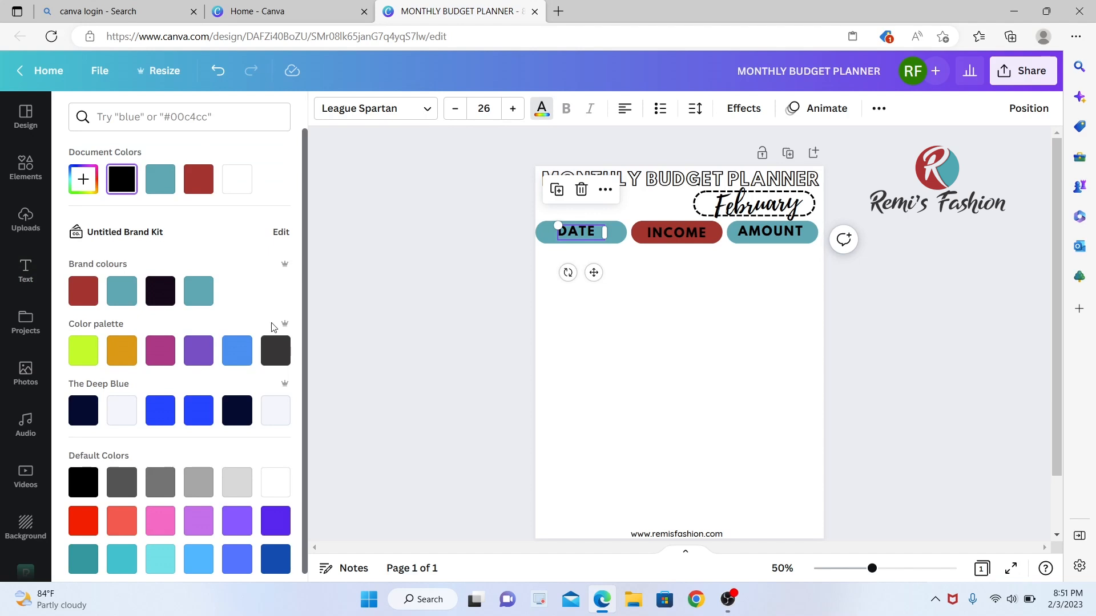
left_click(237, 179)
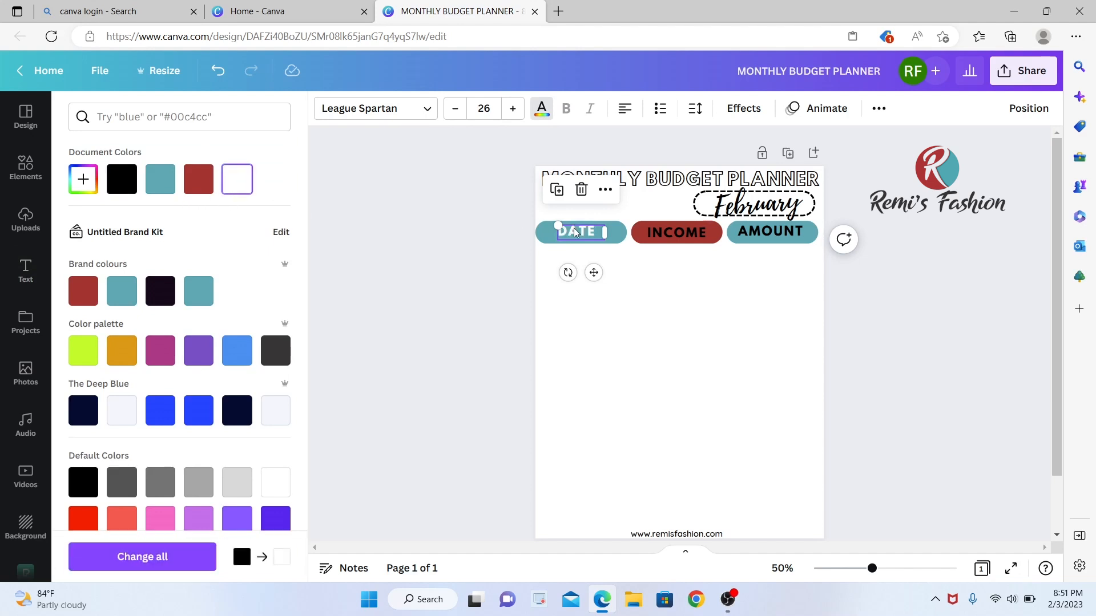
double_click(670, 229)
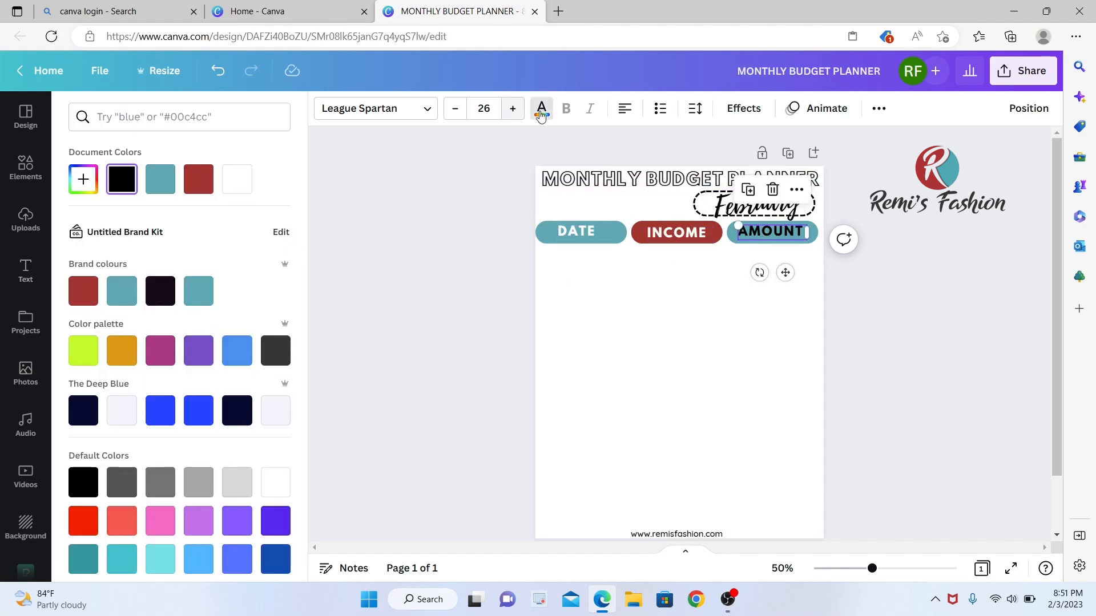
left_click(251, 183)
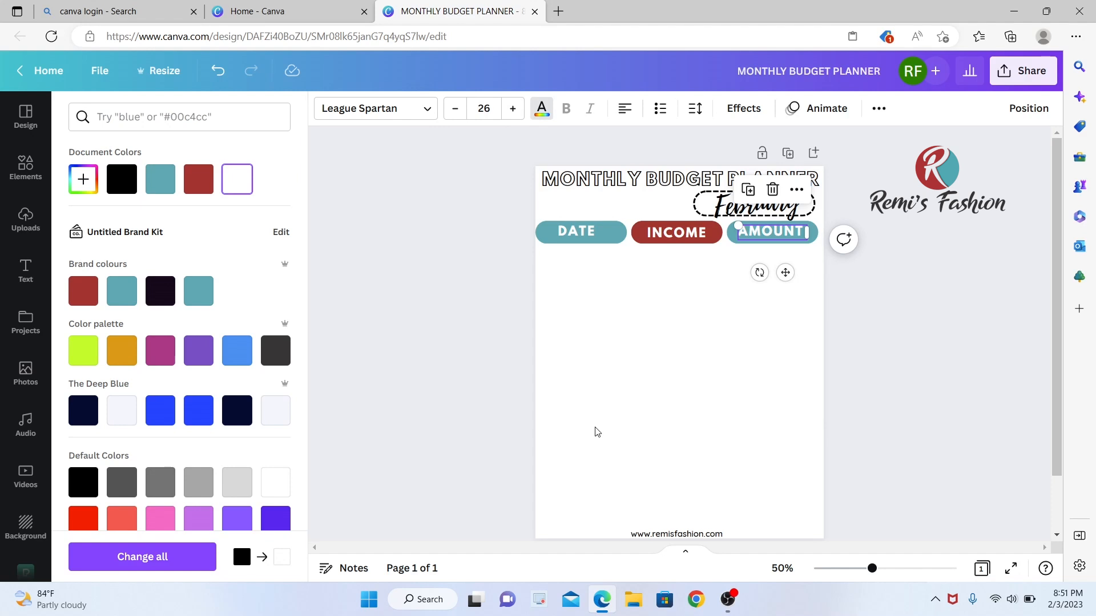
left_click(658, 395)
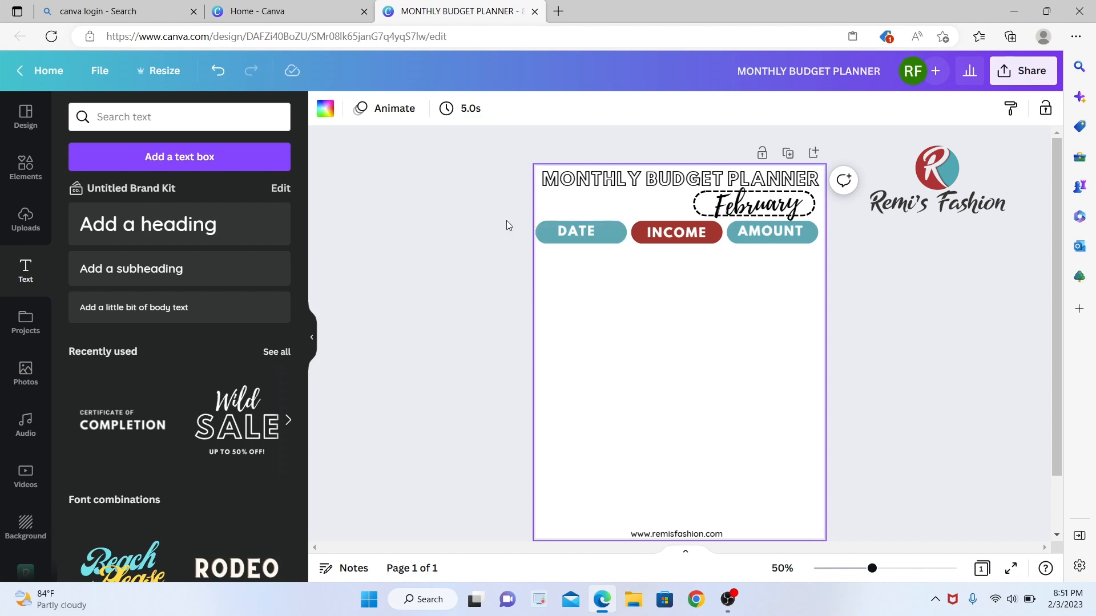
- Group the three pills with their "DATE", "INCOME" and "AMOUNT" labels and move the group lower on the page
left_click_drag(800, 256, 543, 230)
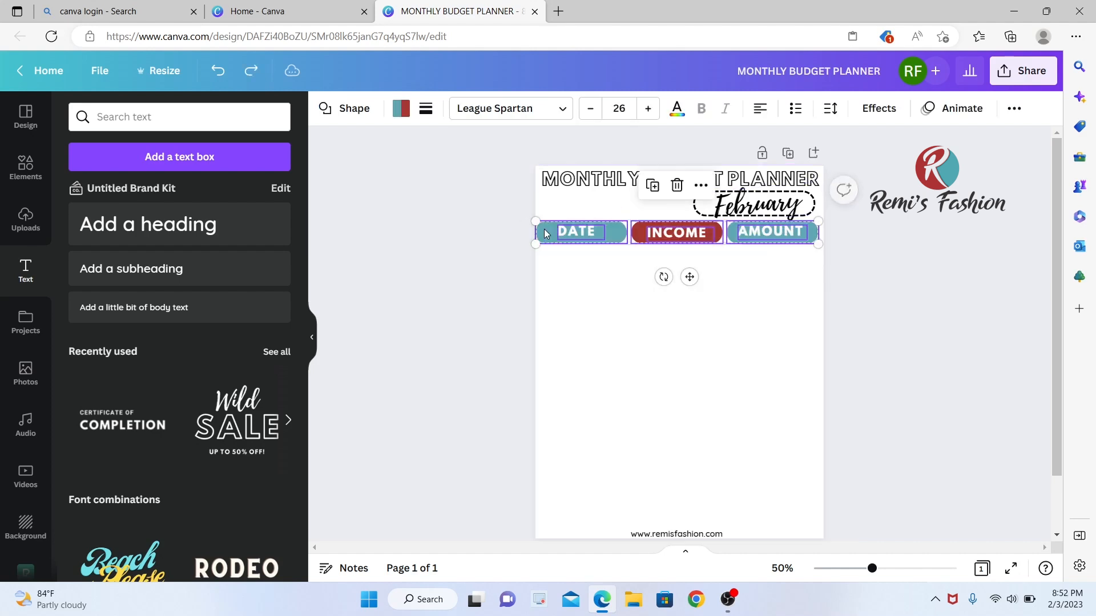
left_click(1014, 109)
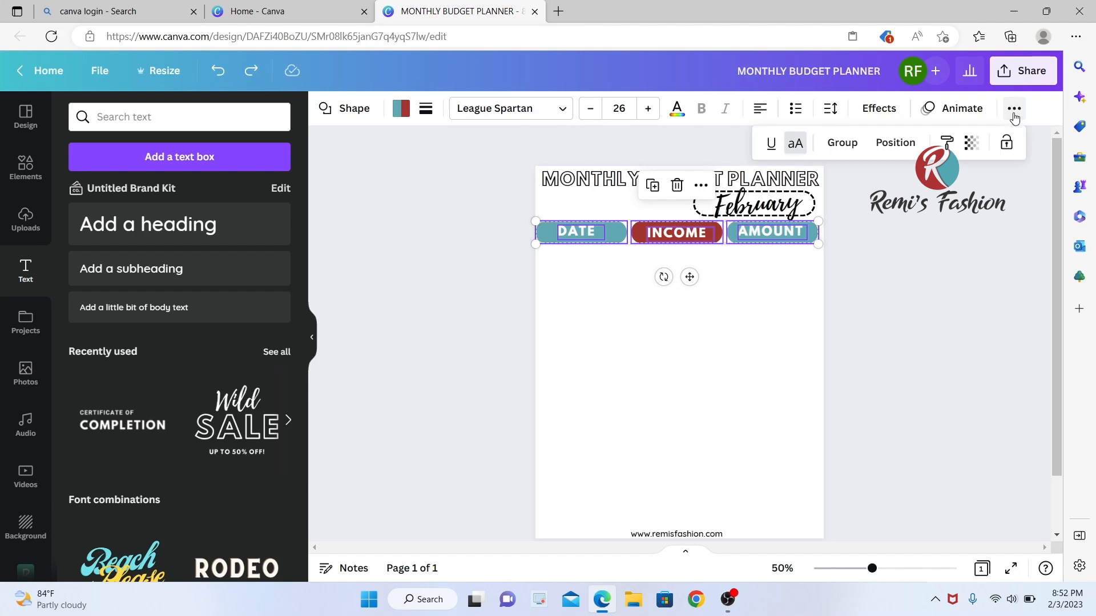
left_click(841, 143)
left_click(891, 299)
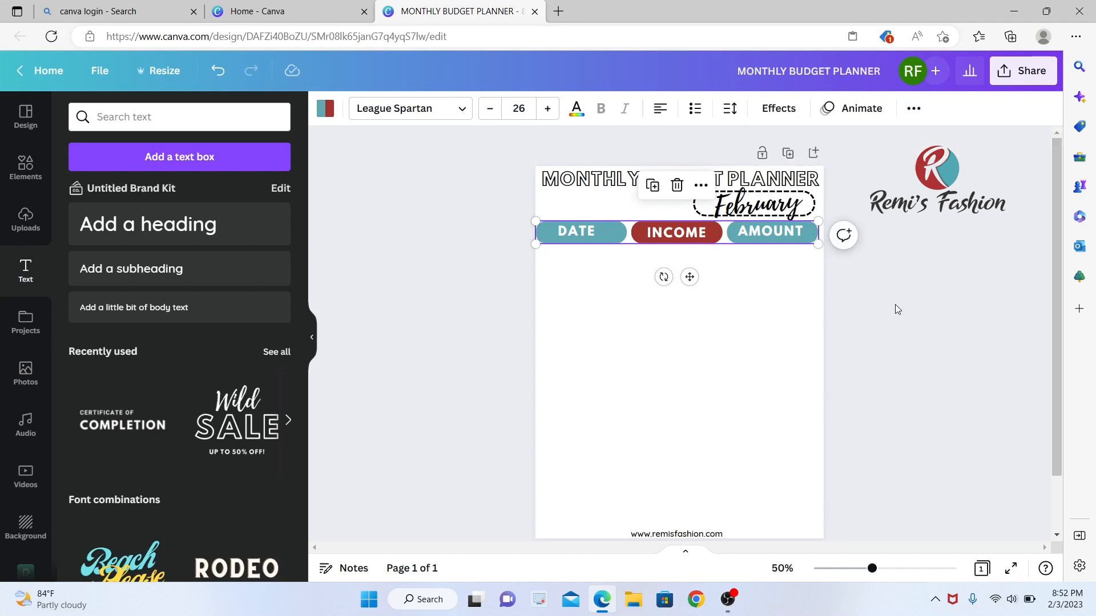
left_click(736, 285)
left_click_drag(730, 235, 740, 315)
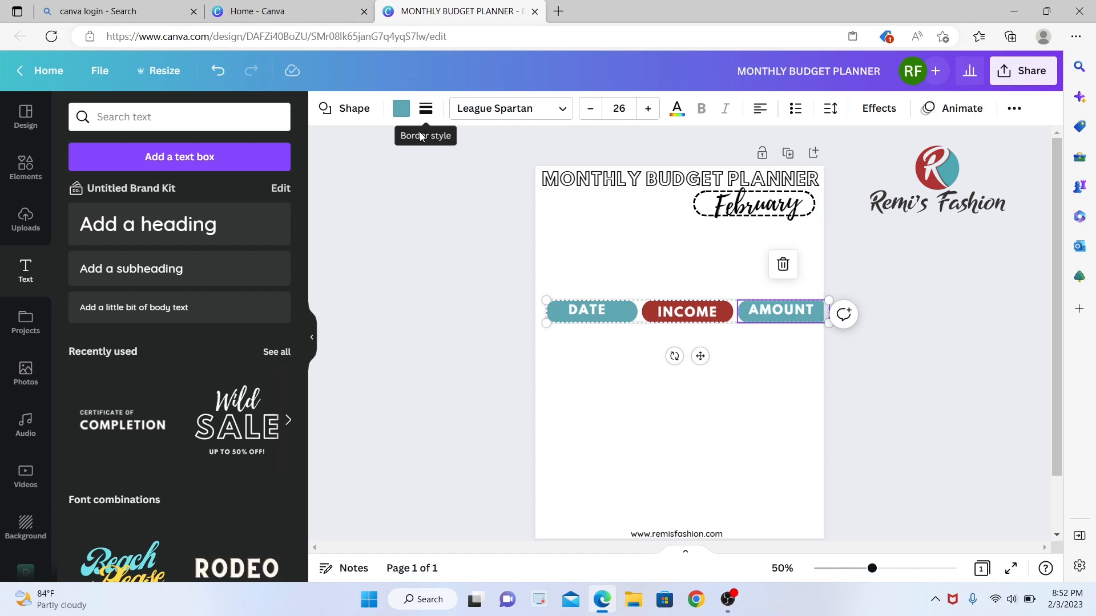